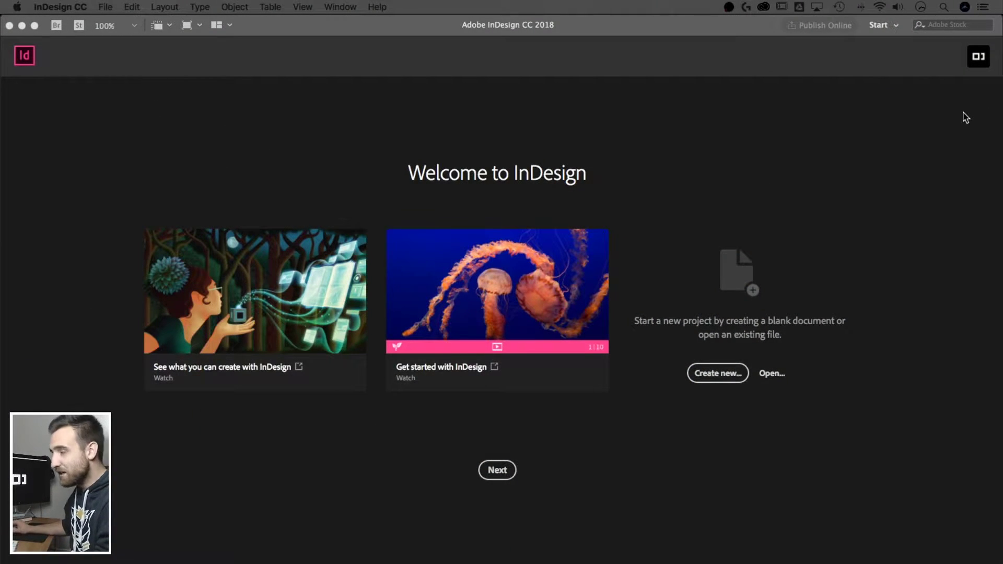
Start a new document with an 8.5 in wide by 11 in tall page.
left_click(772, 136)
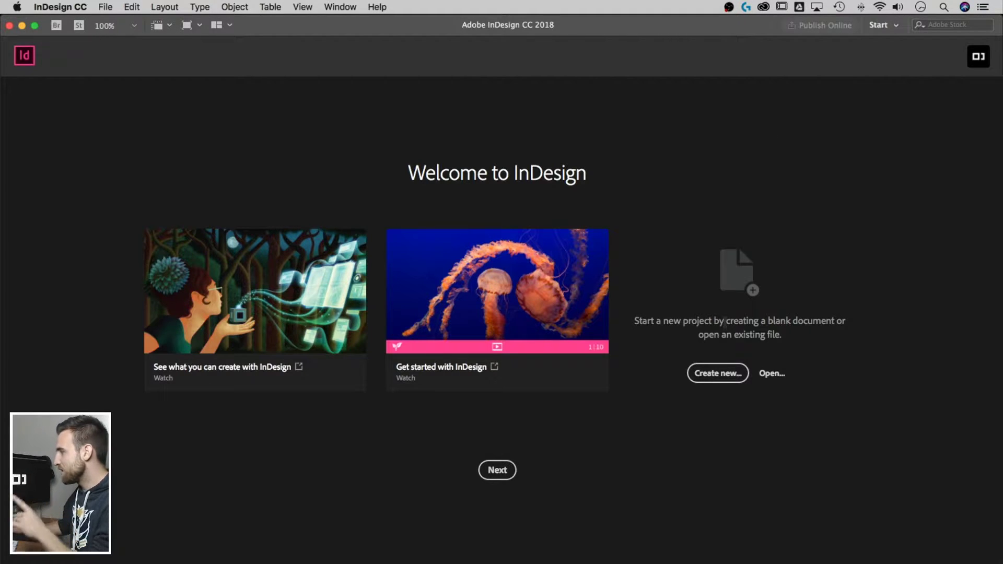
left_click(719, 383)
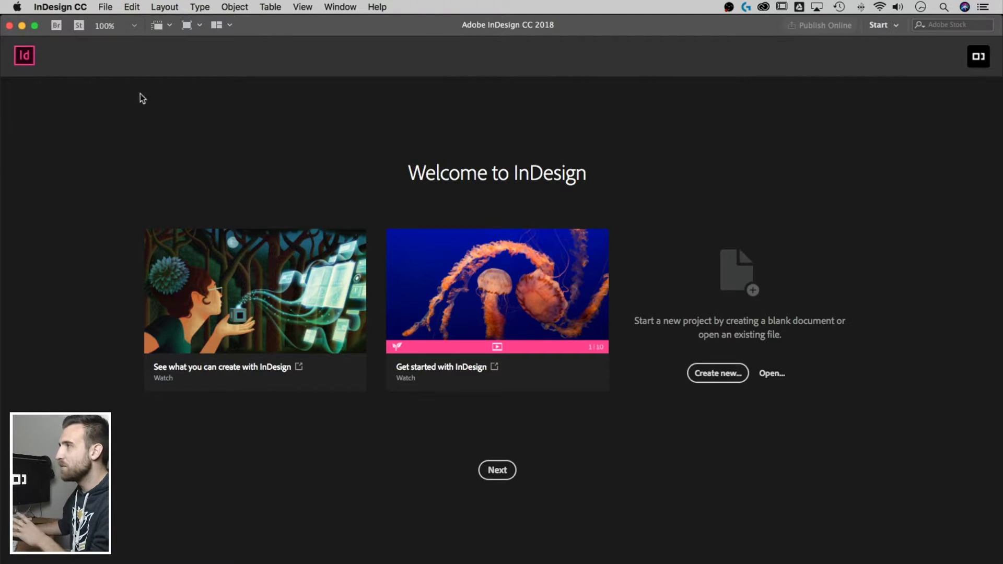
left_click(106, 7)
mouse_move(224, 23)
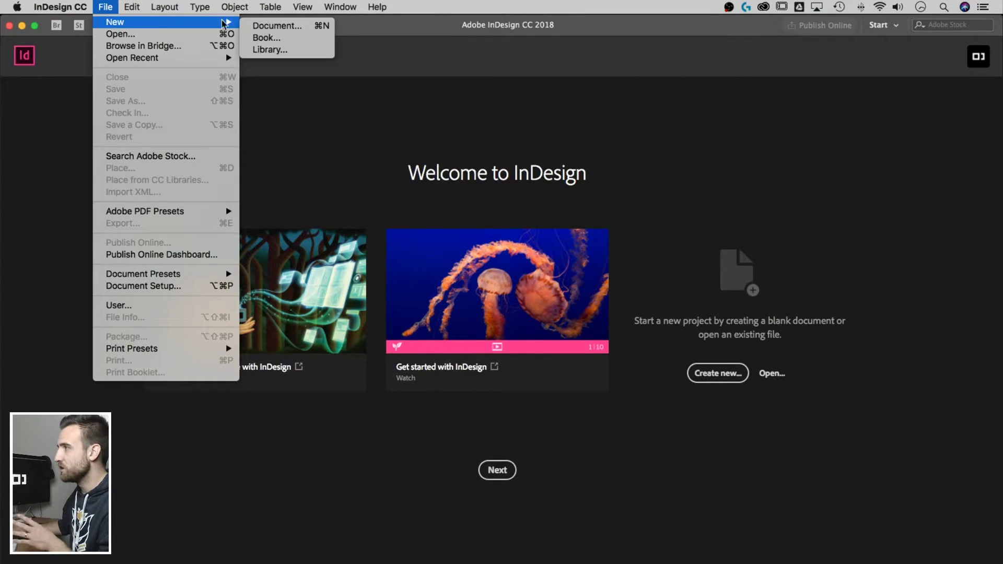
left_click(273, 26)
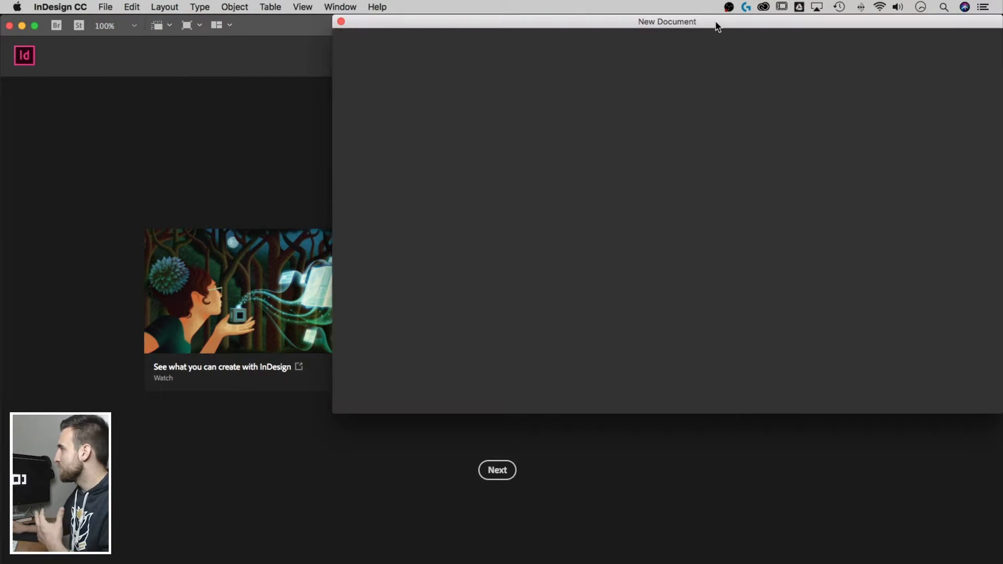
left_click_drag(718, 26, 467, 71)
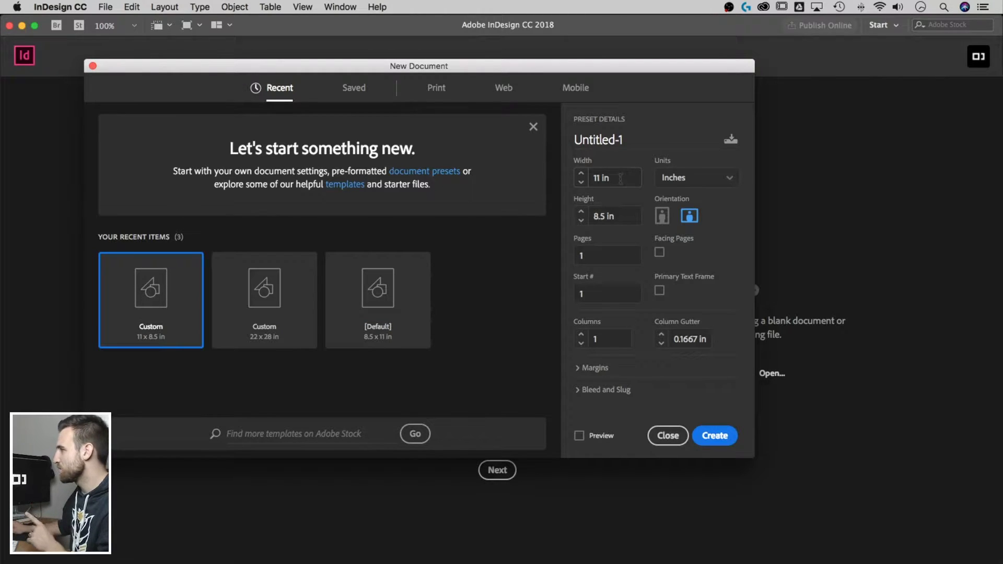
left_click(600, 177)
type("8.5")
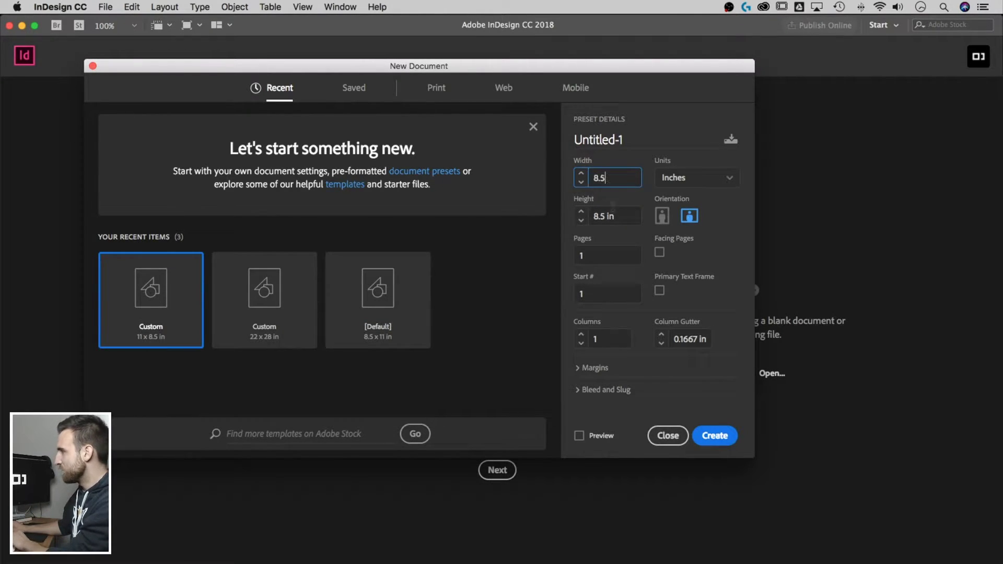
key("Tab")
type("11")
left_click(627, 176)
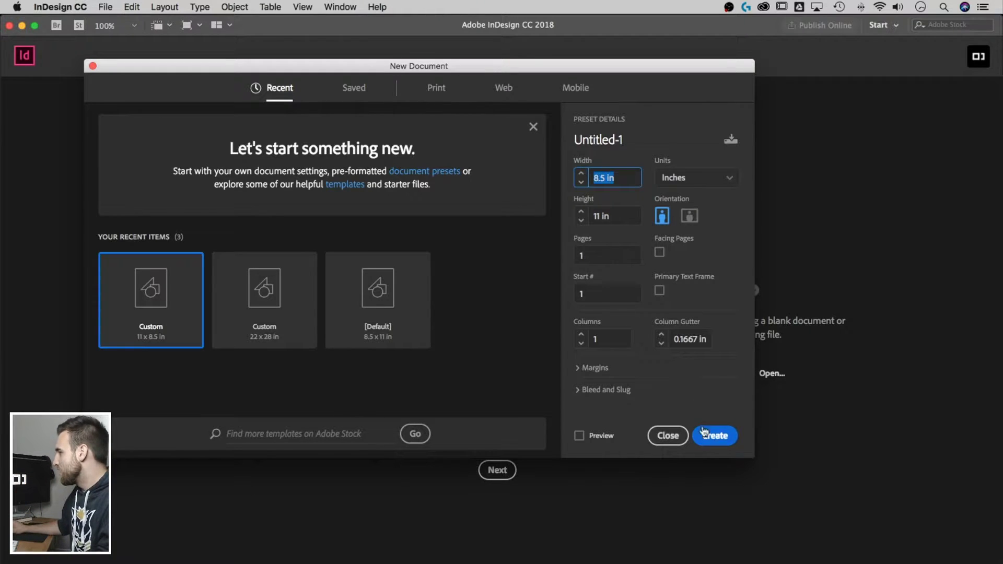
Set a linked 0.125 in bleed on all four sides and create the document.
left_click(594, 368)
scroll(591, 344, "down", 2)
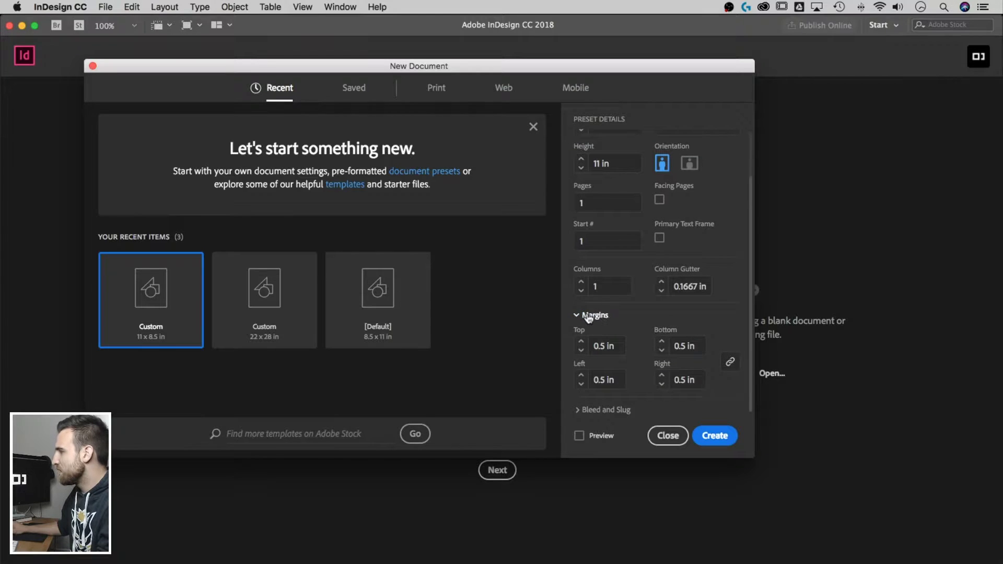
left_click(596, 316)
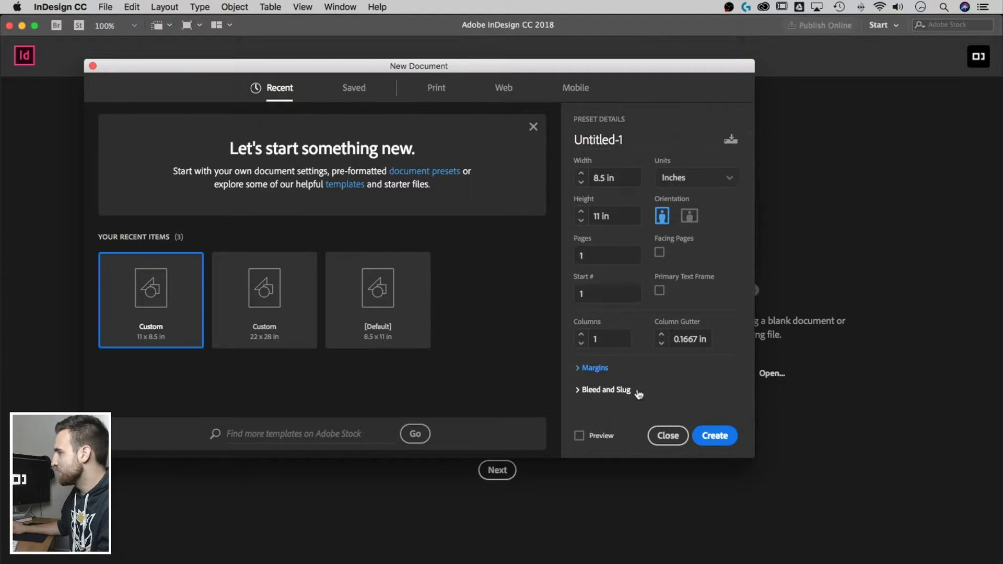
left_click(624, 391)
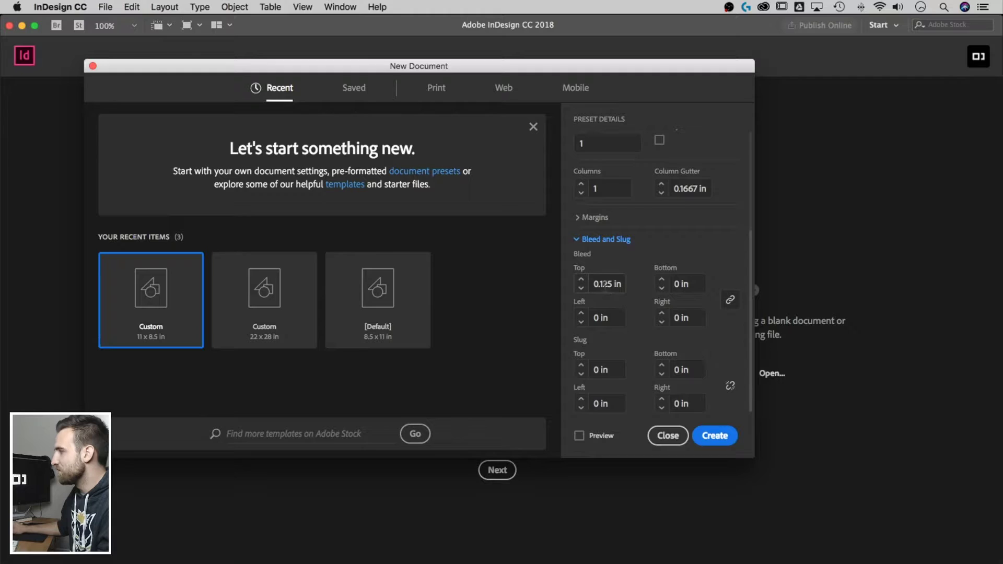
left_click(730, 300)
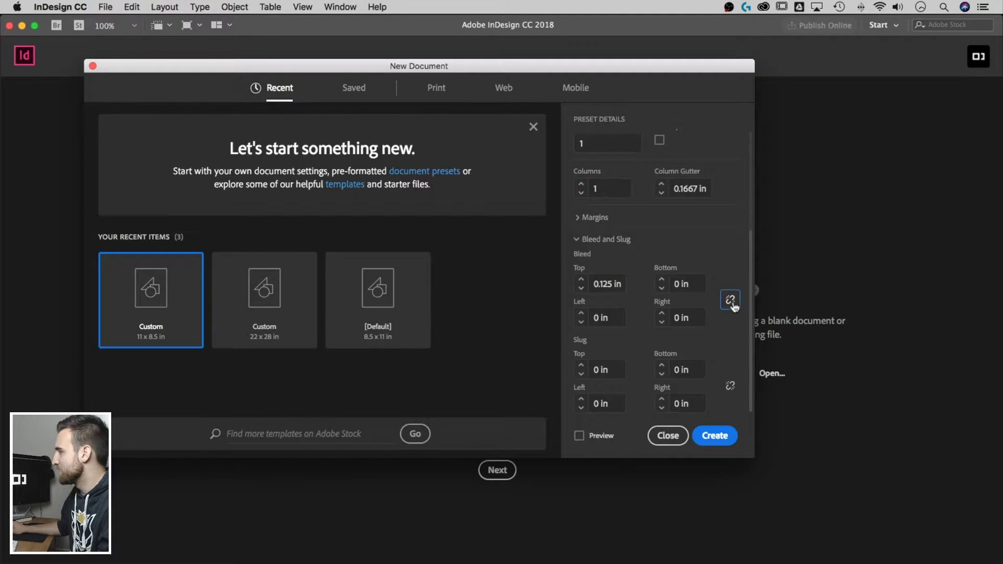
left_click(730, 301)
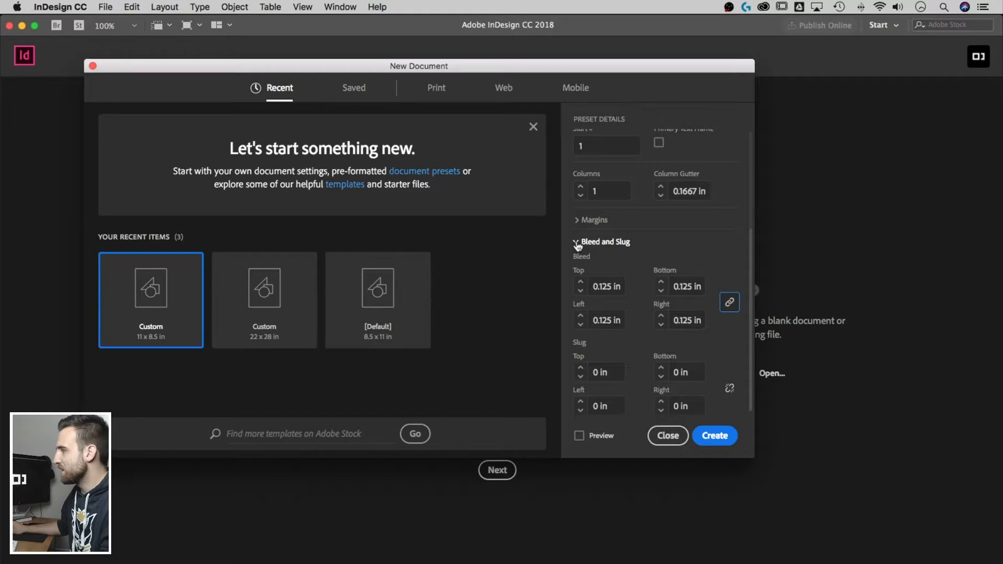
scroll(573, 243, "up", 2)
scroll(575, 243, "up", 2)
left_click(715, 435)
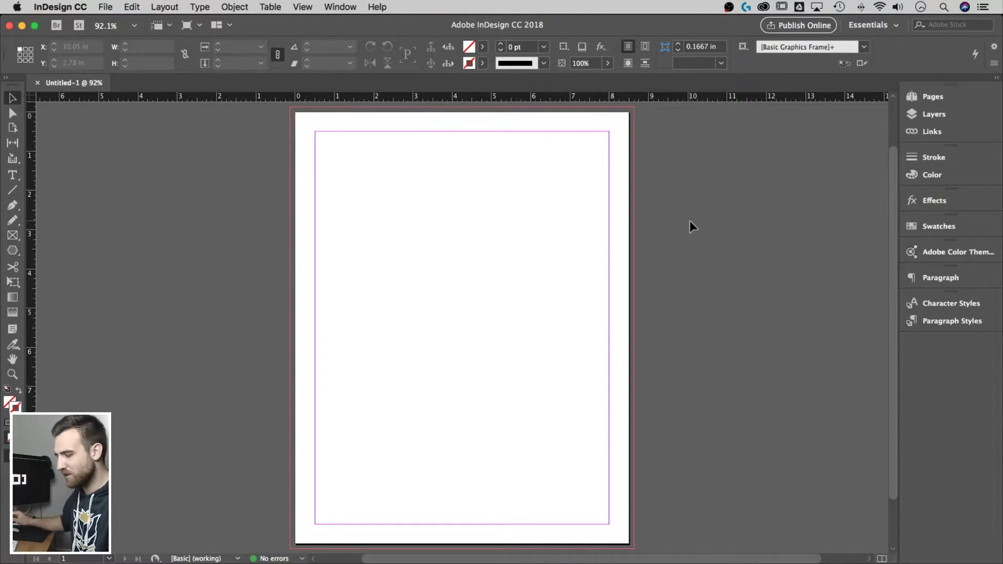
key("w")
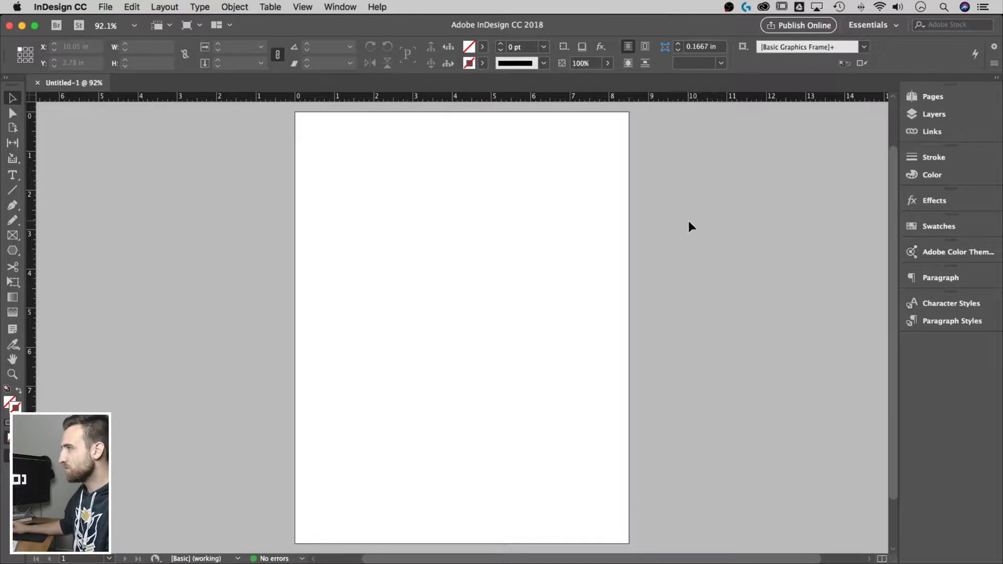
key("w")
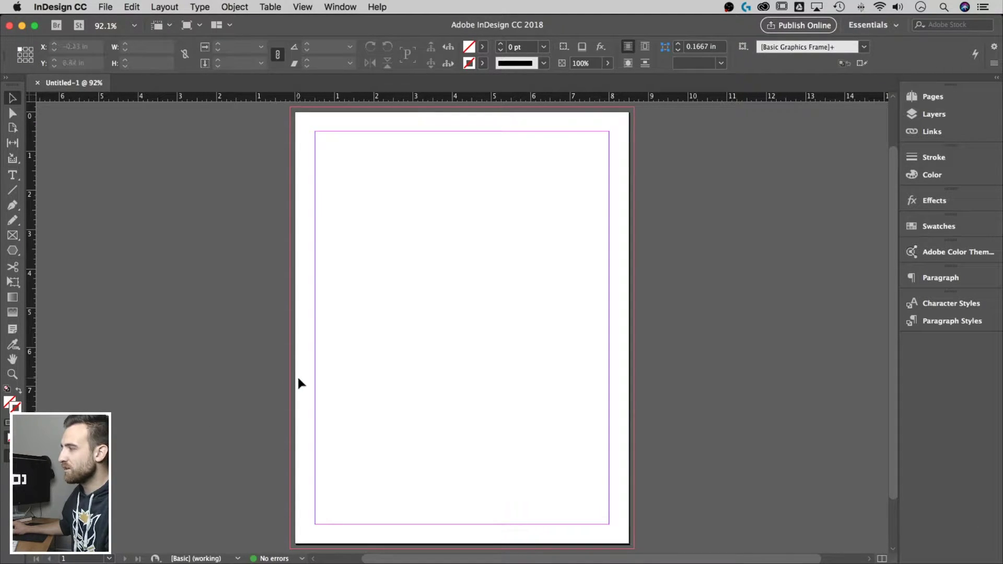
key("w")
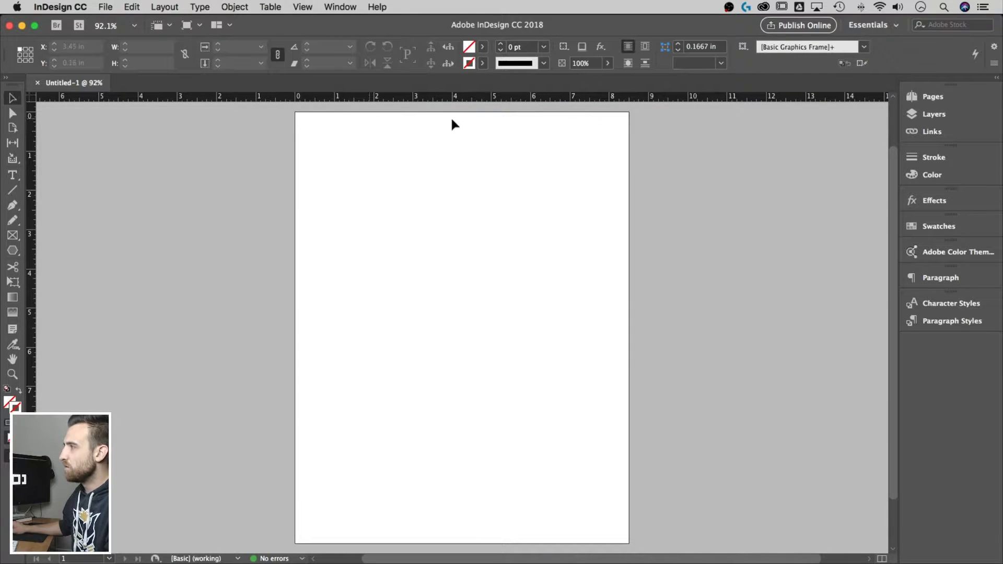
key("w")
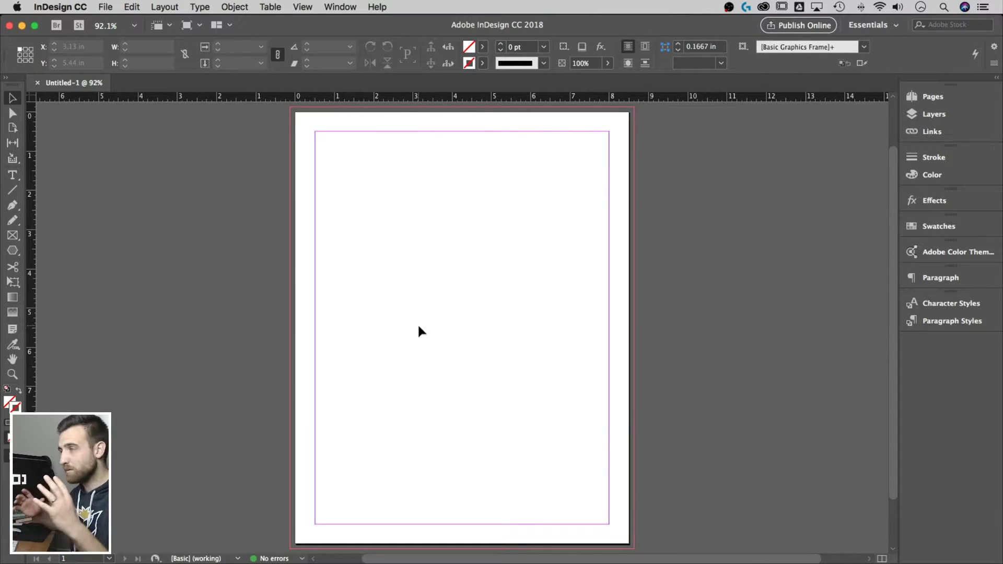
Choose the jpg photo in the Id > images folder as the image to place.
left_click(105, 7)
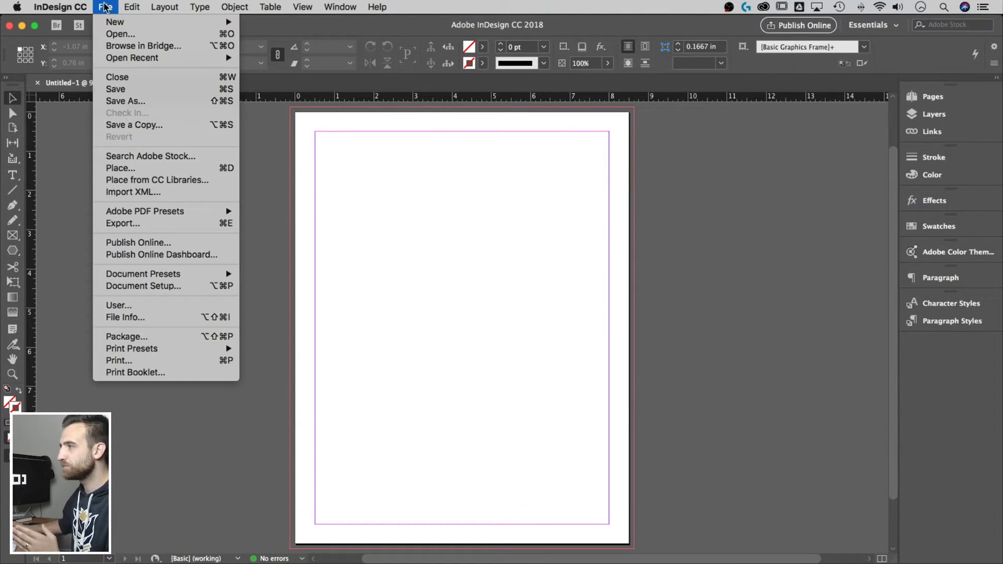
left_click(137, 167)
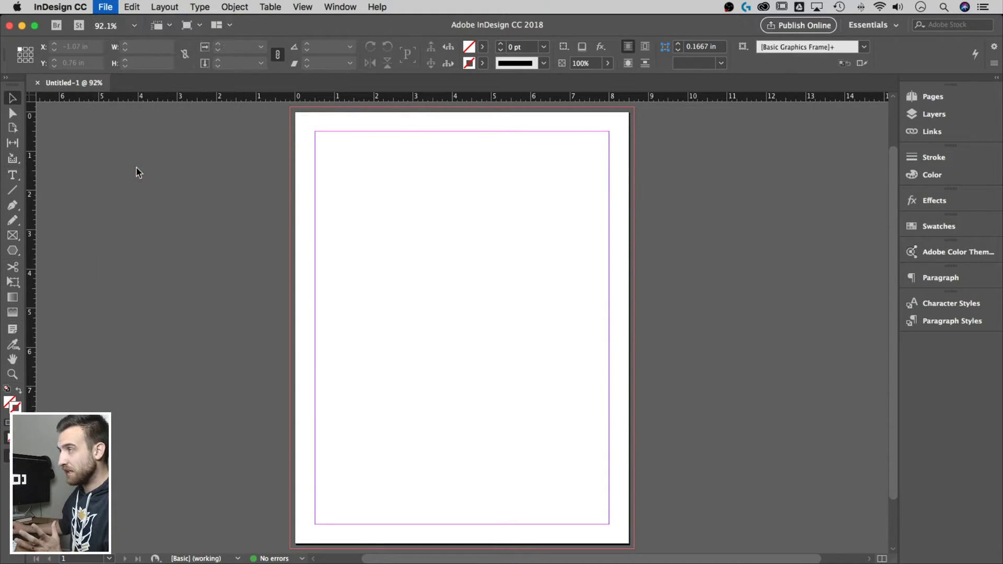
left_click_drag(431, 70, 358, 124)
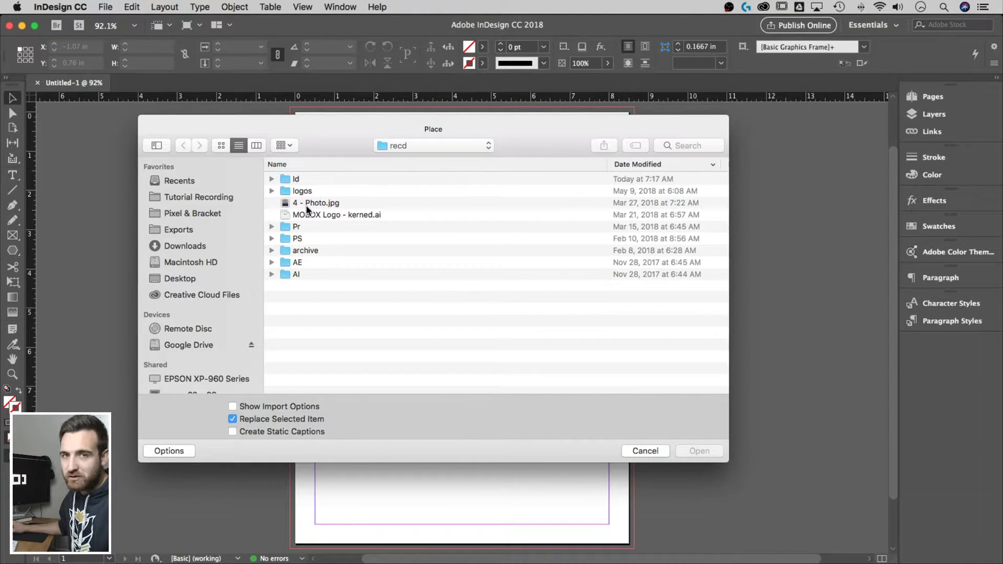
left_click_drag(332, 120, 316, 111)
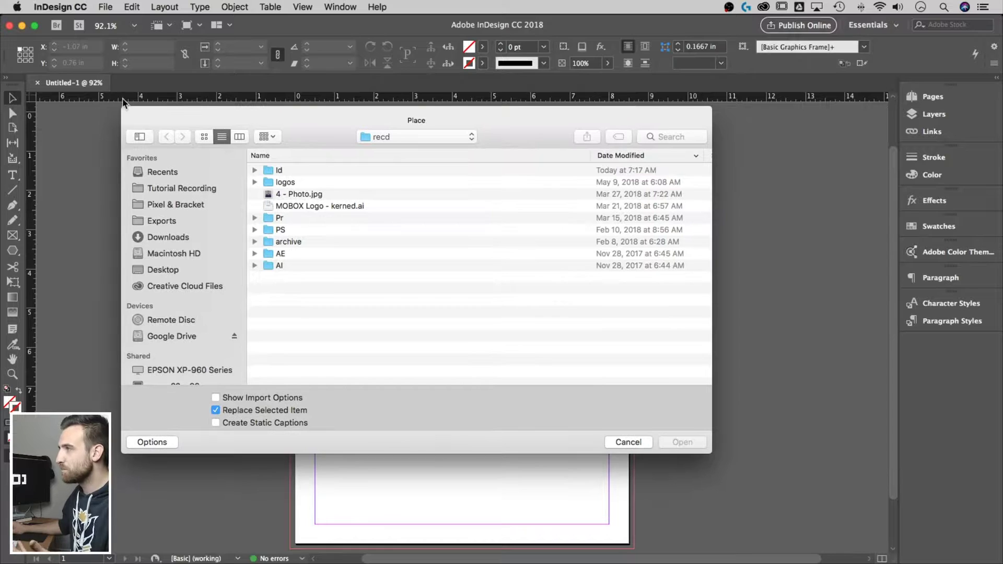
left_click_drag(121, 109, 193, 108)
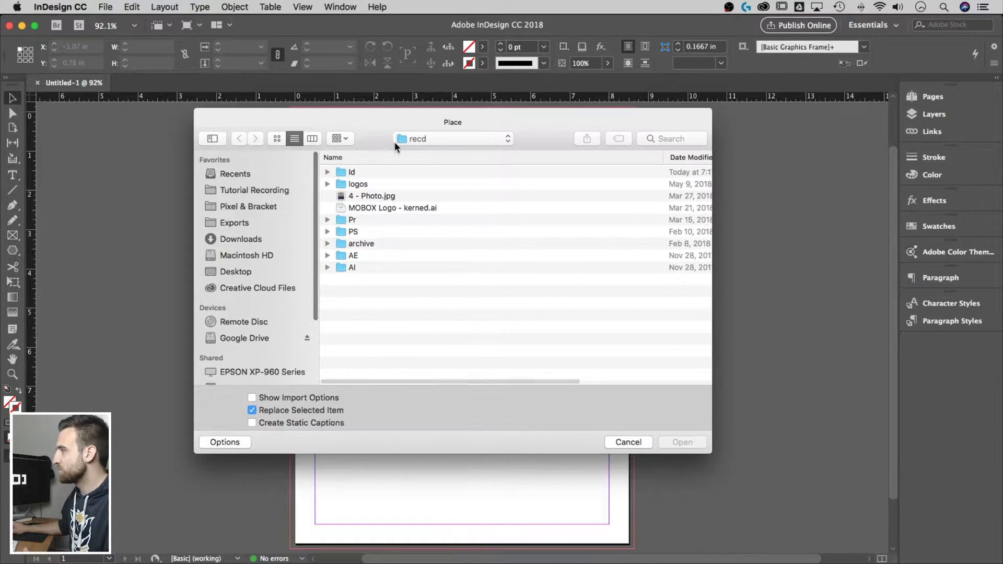
double_click(352, 173)
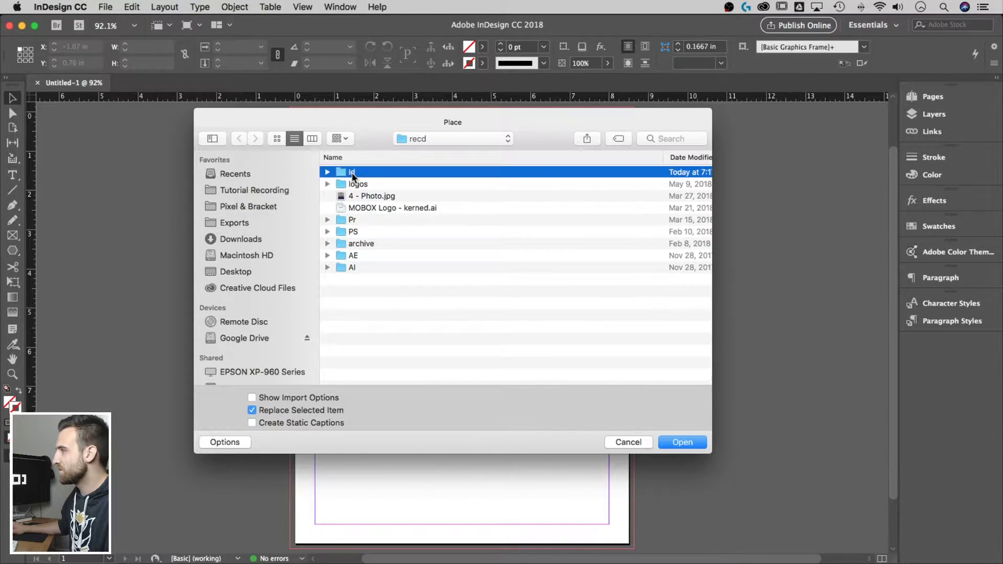
double_click(352, 171)
left_click_drag(371, 137, 296, 138)
left_click(298, 173)
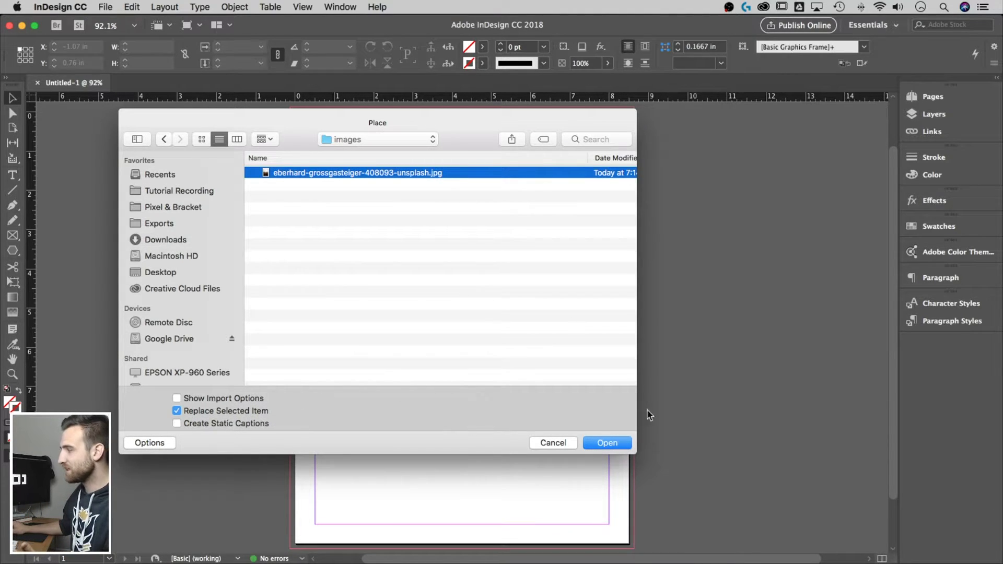
left_click(612, 443)
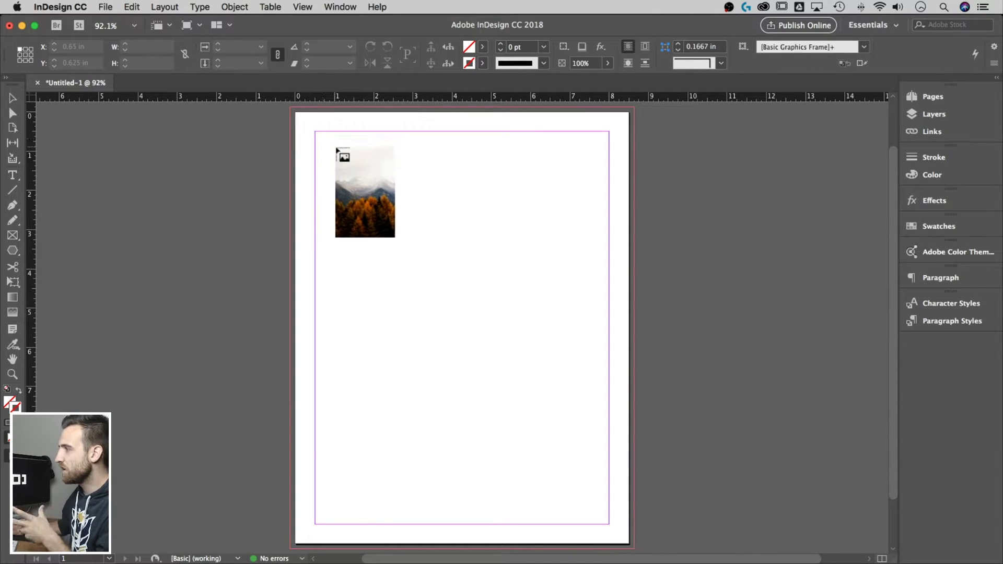
Drop the loaded photo onto the page at full size, about 50.97 × 76.33 in.
left_click(342, 156)
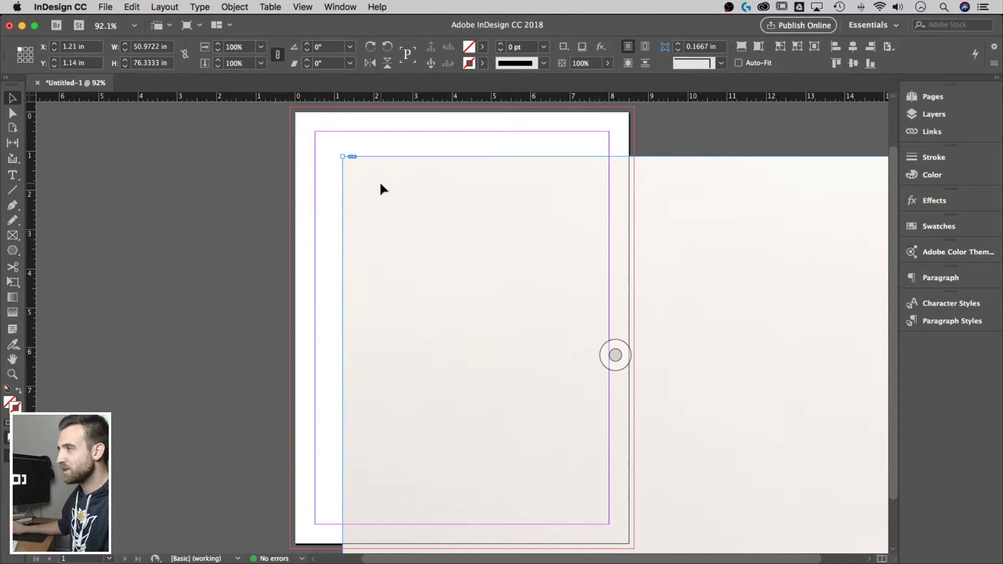
Move the oversized photo frame and try a free-transform resize, undoing it.
left_click_drag(403, 204, 335, 194)
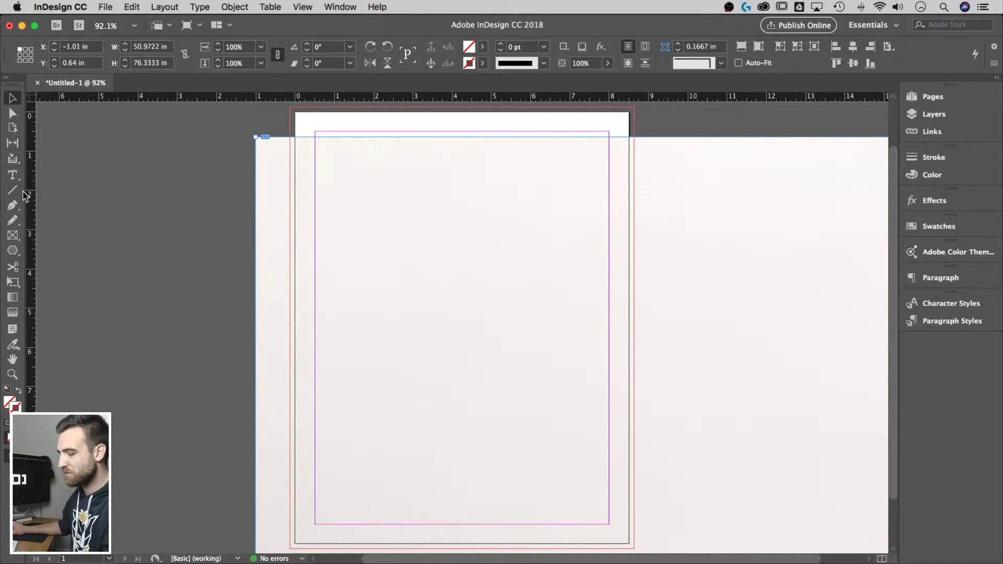
left_click(13, 282)
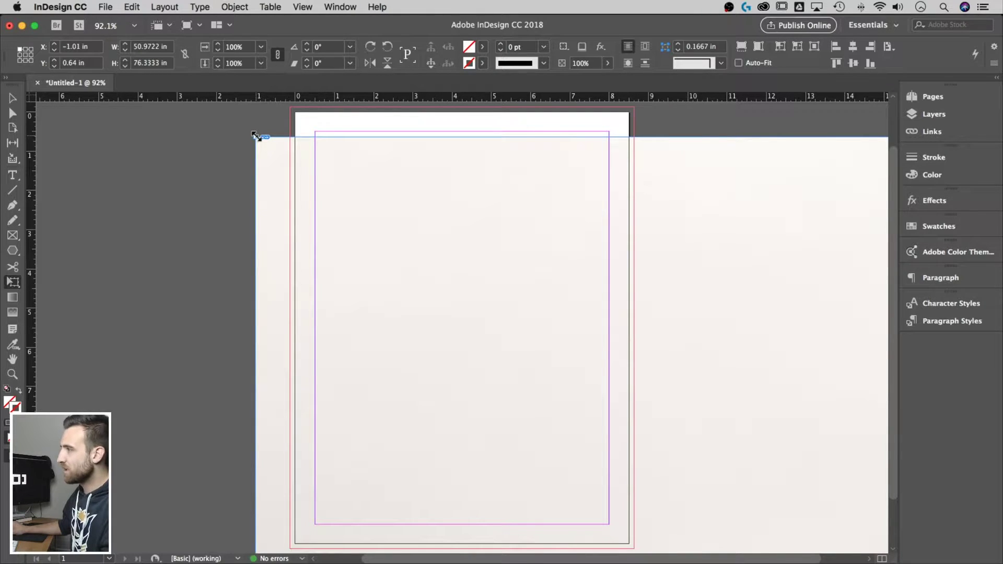
left_click_drag(257, 136, 549, 425)
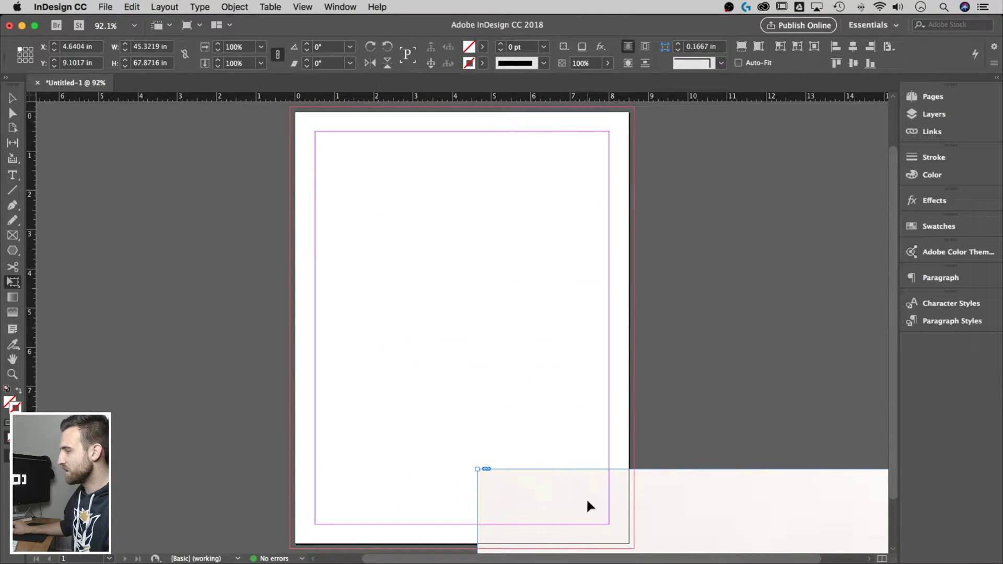
left_click_drag(587, 502, 248, 126)
key("ctrl+z")
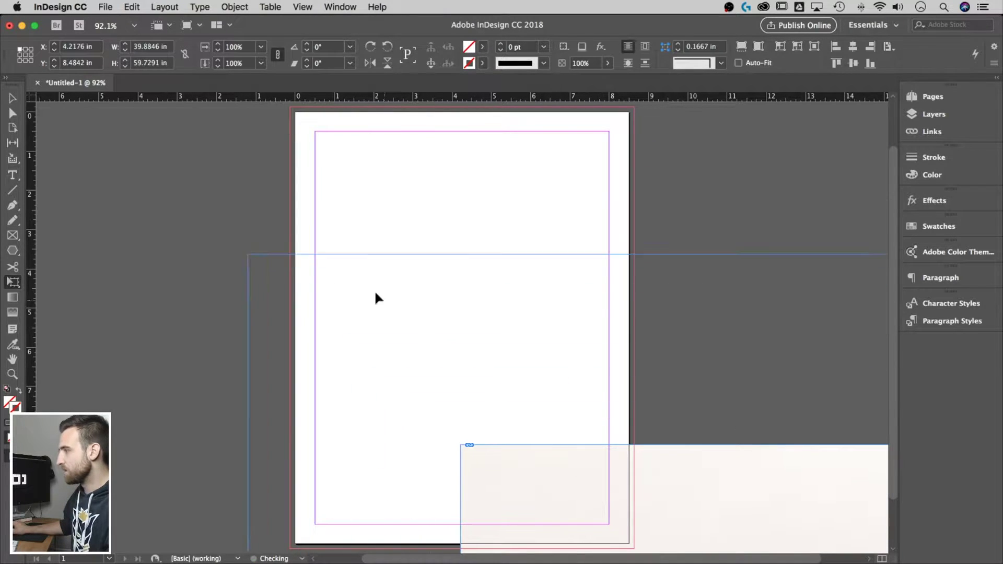
Scale the photo down to a 3.4813 × 5.2134 in frame inside the page margins.
left_click_drag(375, 298, 237, 139)
left_click_drag(173, 139, 152, 157)
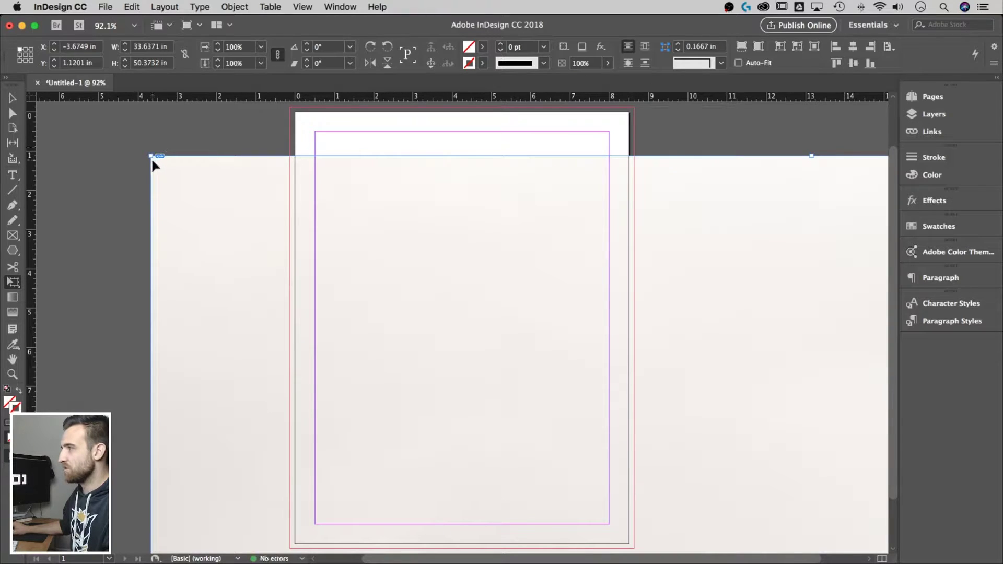
left_click_drag(240, 208, 604, 532)
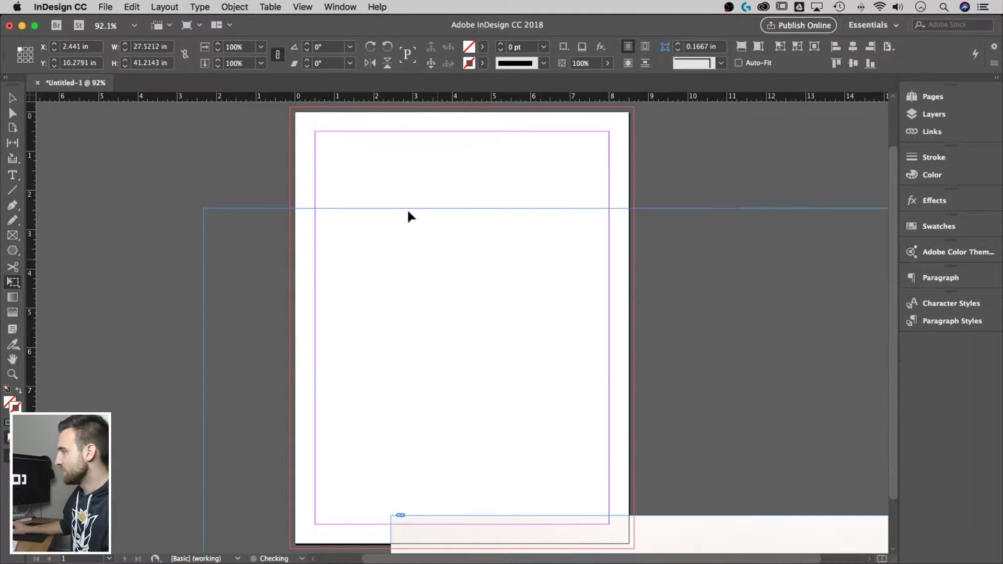
left_click_drag(406, 208, 270, 143)
left_click_drag(110, 143, 473, 457)
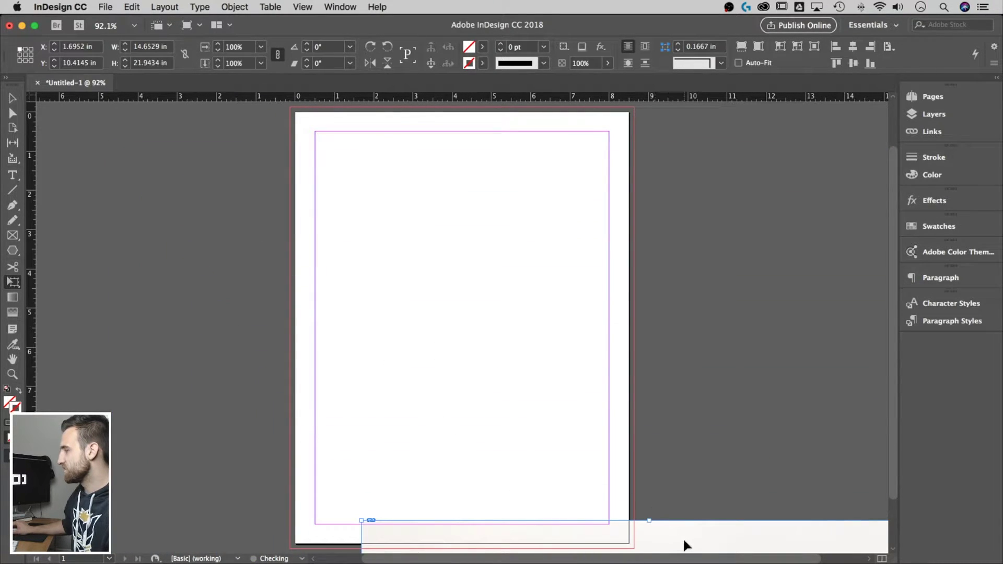
left_click_drag(682, 537, 425, 155)
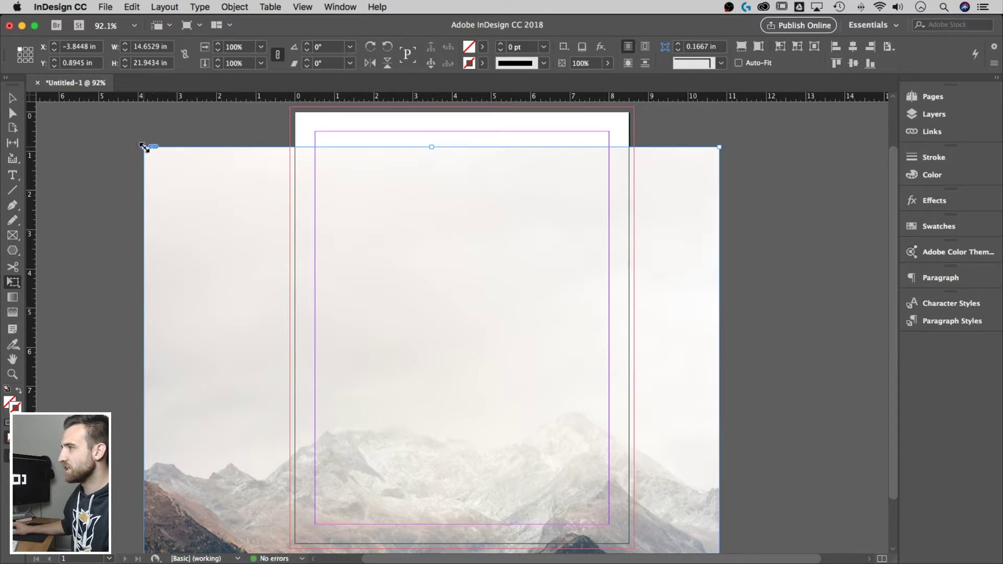
left_click_drag(144, 148, 470, 222)
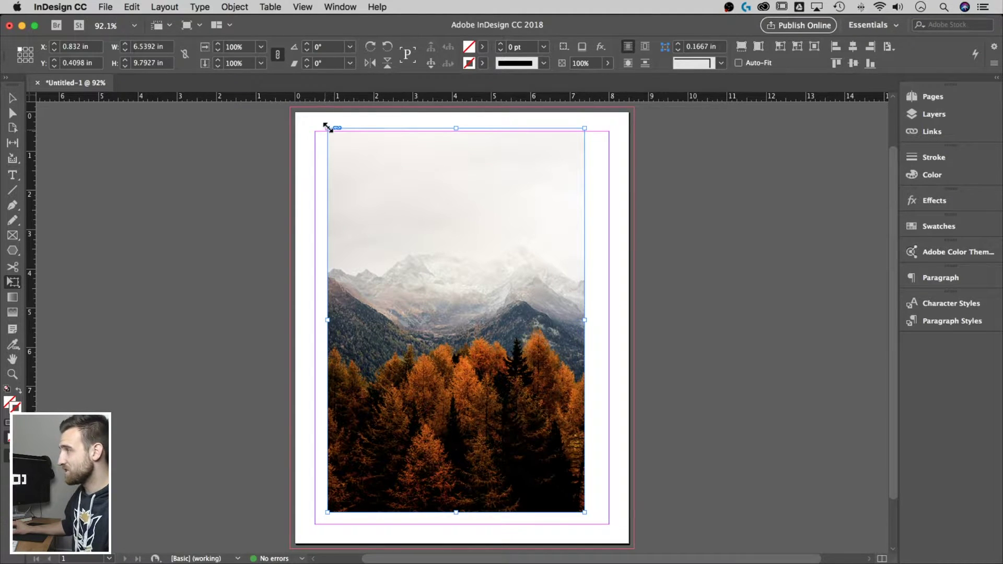
left_click_drag(327, 127, 398, 221)
left_click(11, 283)
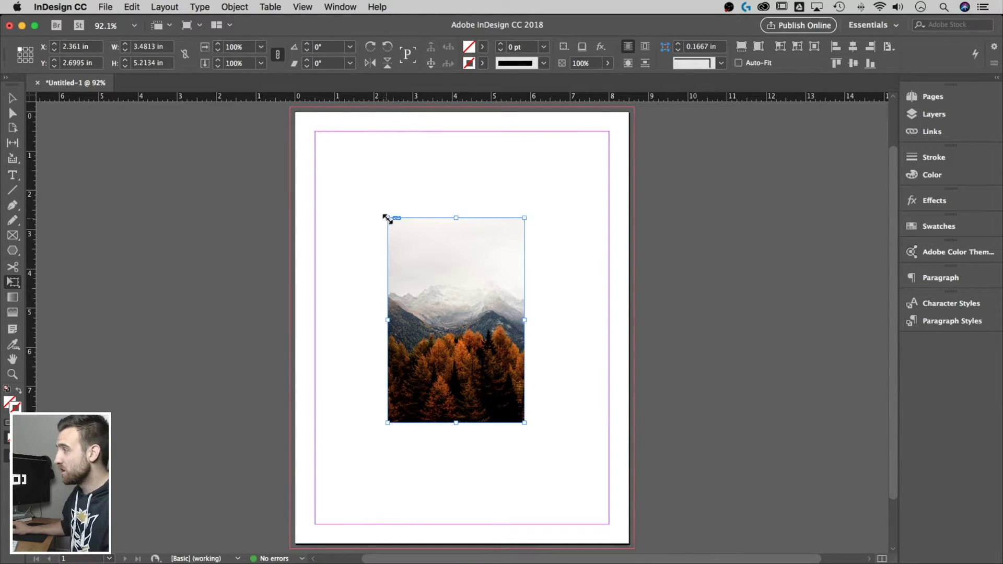
Shrink the photo proportionally to 2.0727 × 3.104 in and move it to X 2.1773, Y 2.6525 in.
left_click_drag(388, 218, 348, 198)
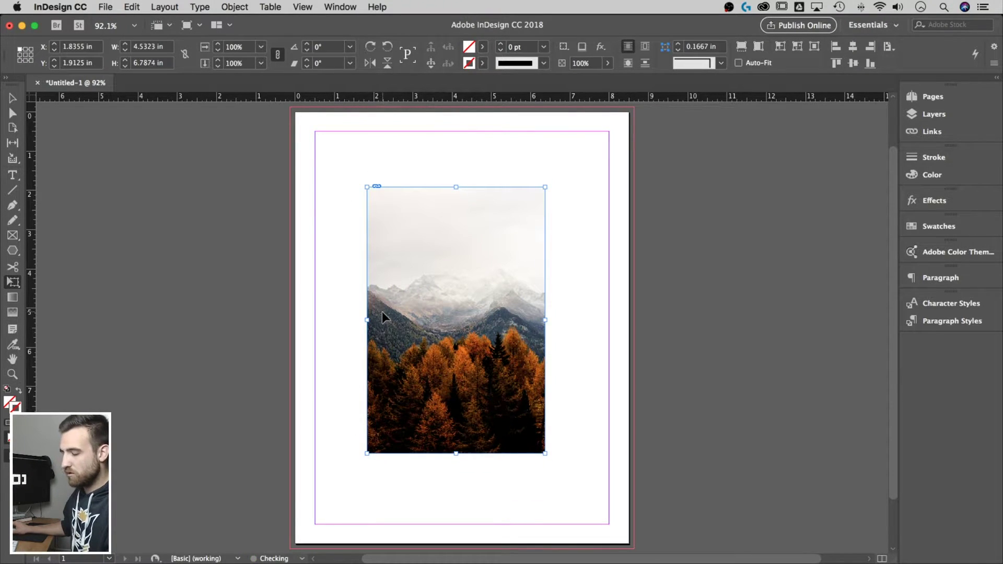
left_click_drag(368, 187, 441, 261)
left_click_drag(484, 453, 487, 392)
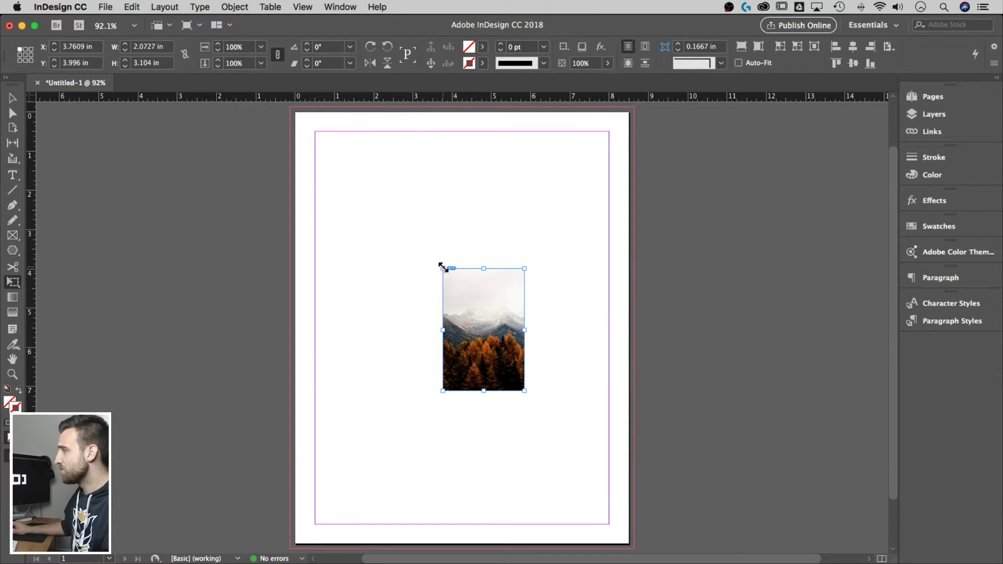
left_click_drag(443, 268, 263, 336)
left_click_drag(499, 359, 549, 273)
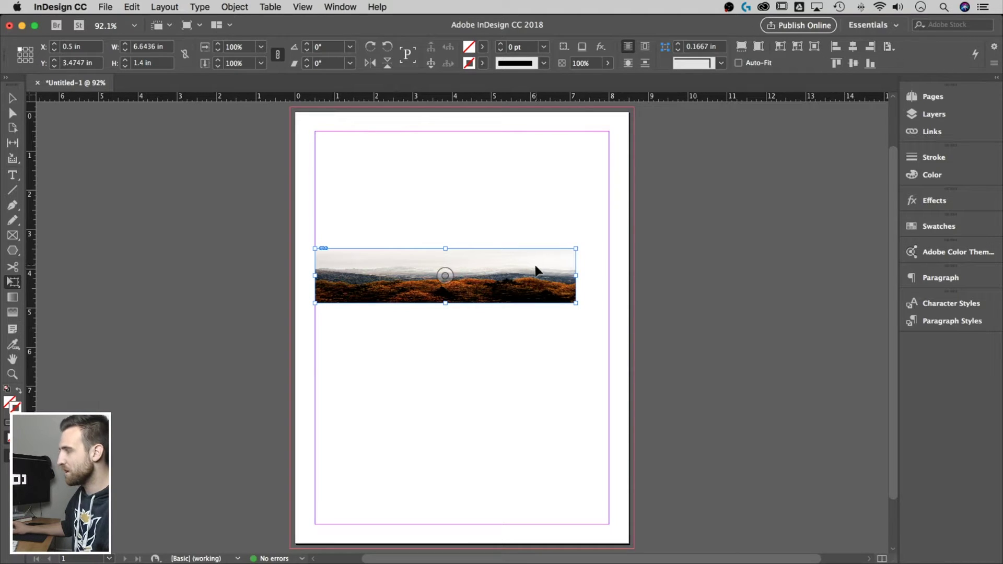
key("super+z")
key("super+z")
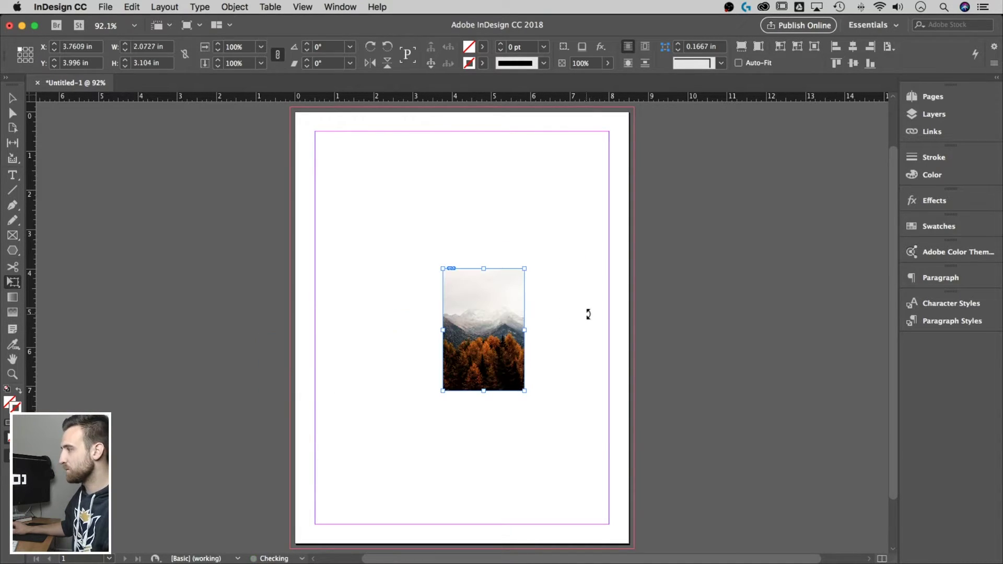
left_click_drag(490, 297, 428, 246)
left_click(11, 99)
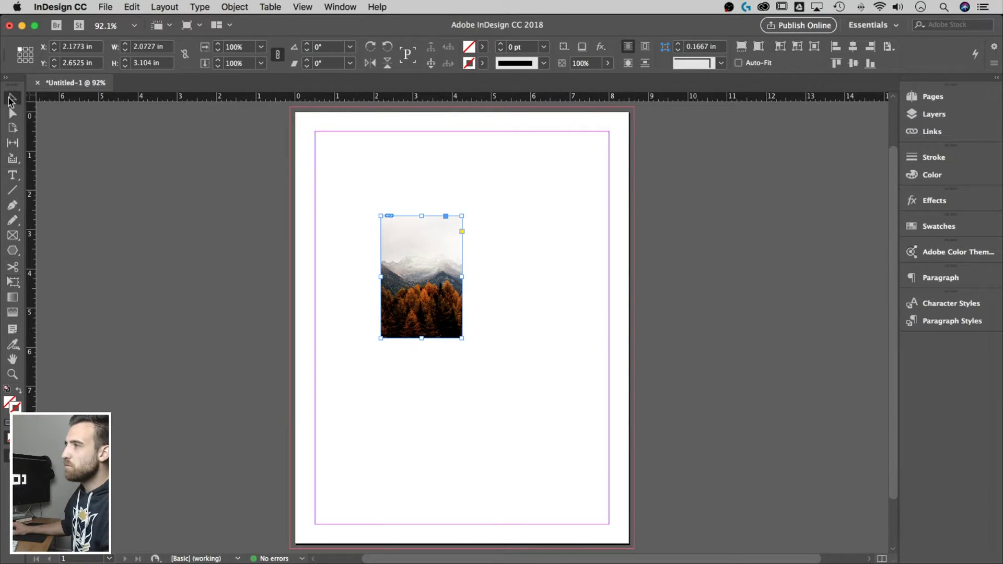
Enlarge the photo proportionally with Free Transform to 5.1441 × 7.7036 in.
left_click(337, 234)
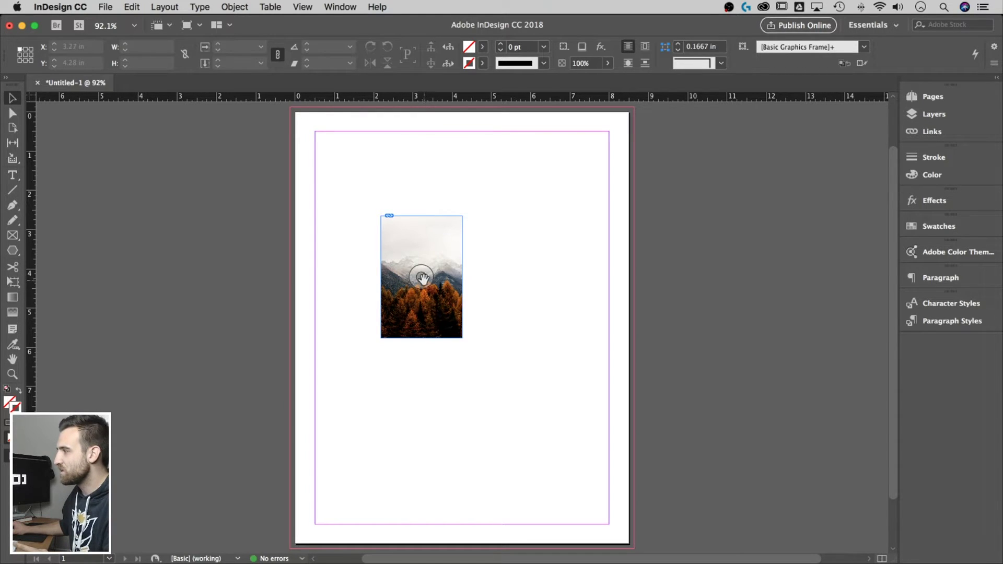
mouse_move(423, 276)
left_mouse_down()
mouse_move(452, 316)
mouse_move(423, 282)
left_mouse_up()
key("e")
left_click_drag(463, 338, 510, 371)
left_click_drag(474, 242, 496, 282)
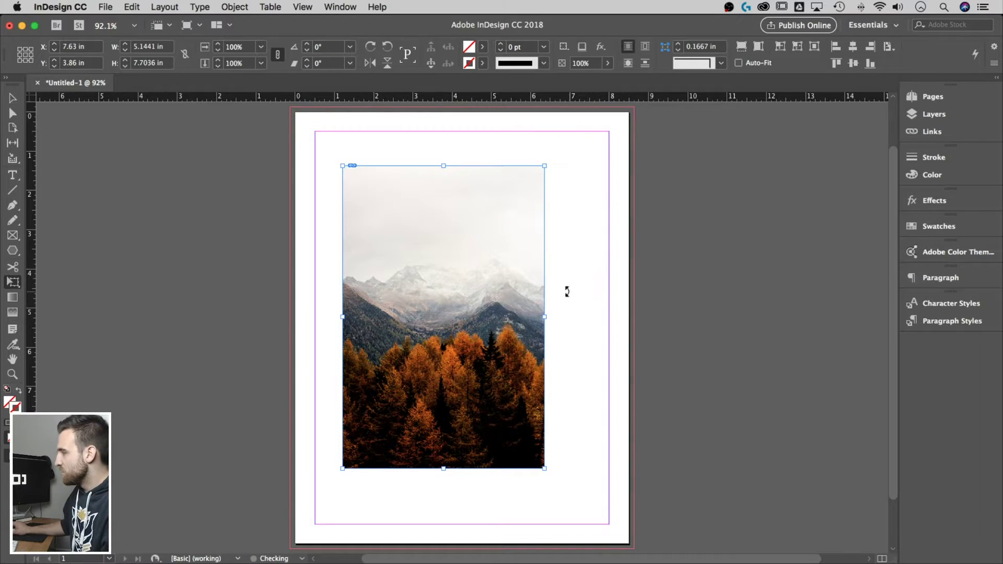
key("v")
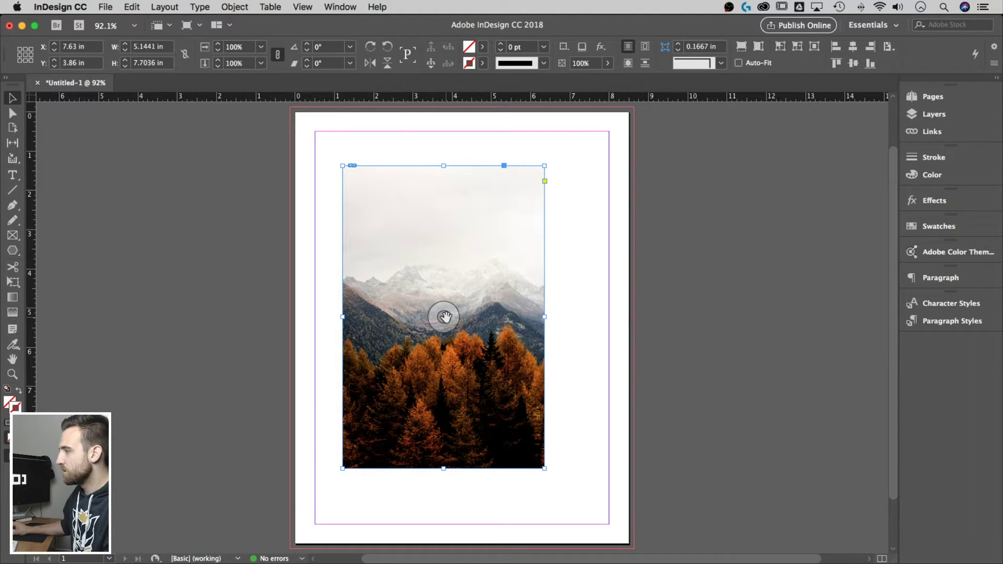
left_click_drag(444, 316, 474, 340)
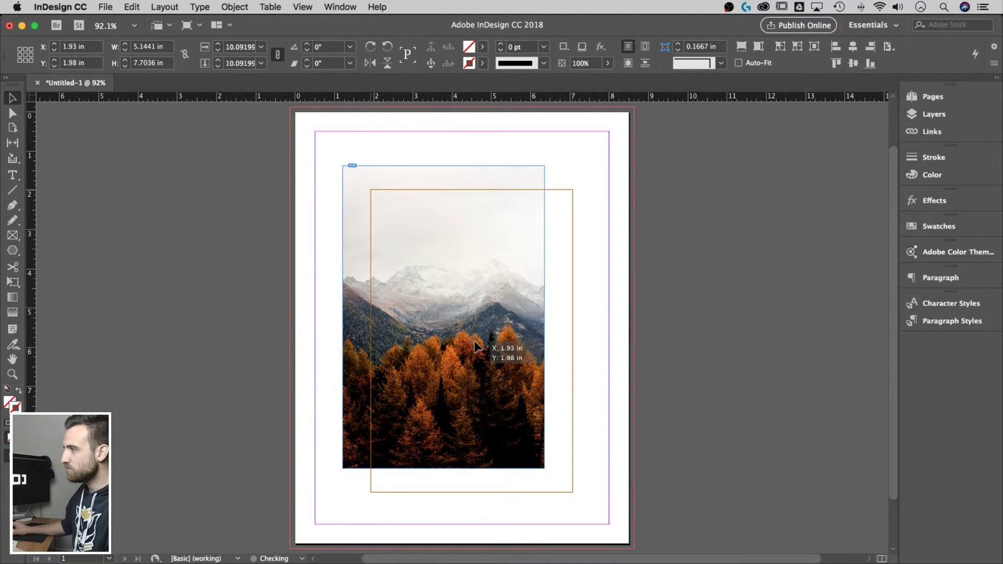
left_click_drag(474, 341, 475, 343)
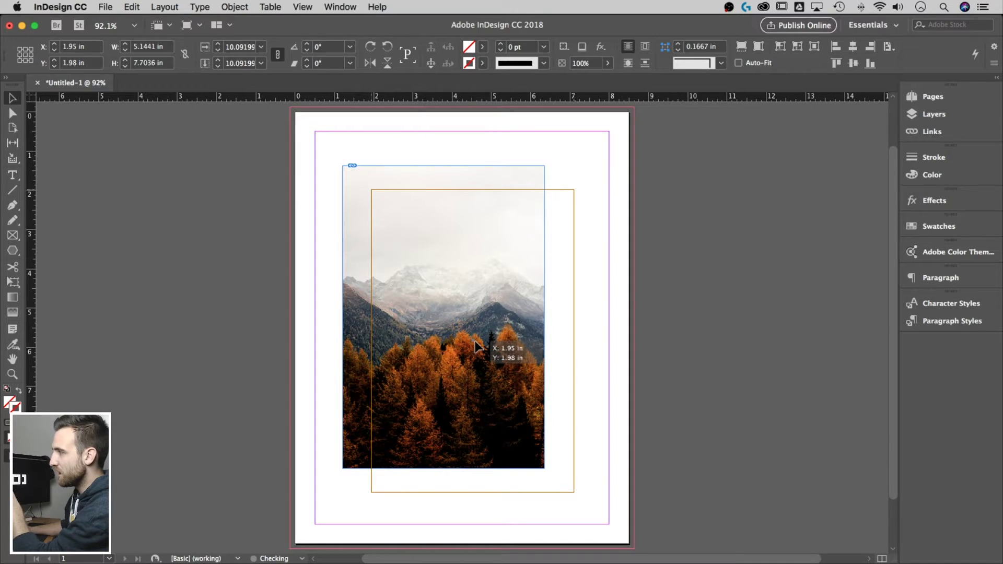
left_click_drag(475, 340, 475, 343)
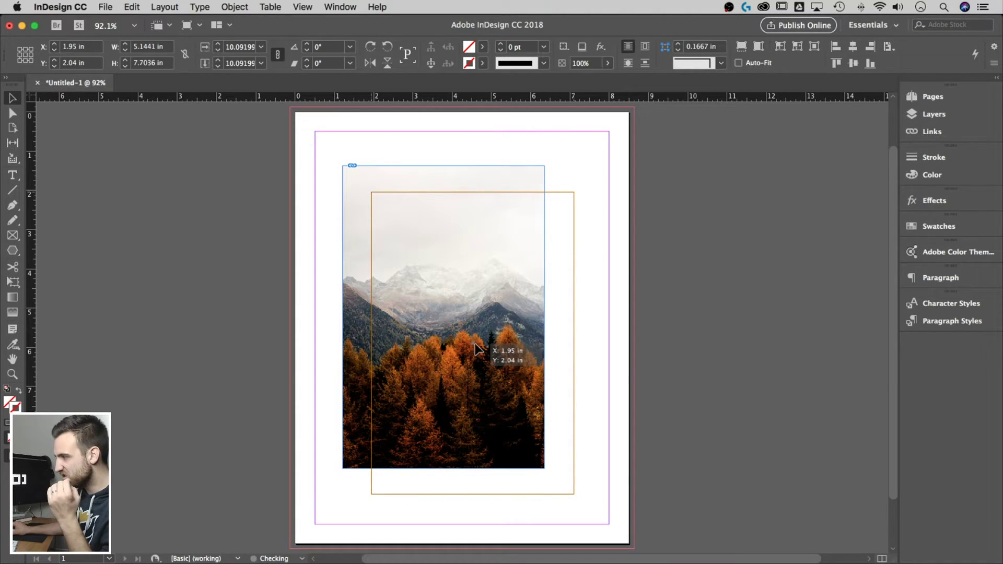
left_click_drag(474, 343, 479, 350)
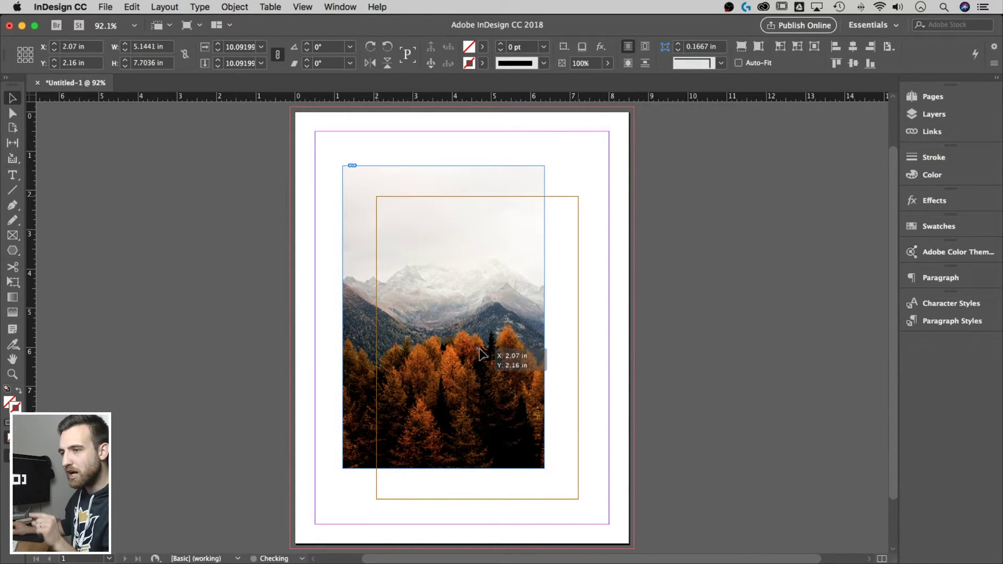
left_click_drag(480, 354, 516, 390)
key("Escape")
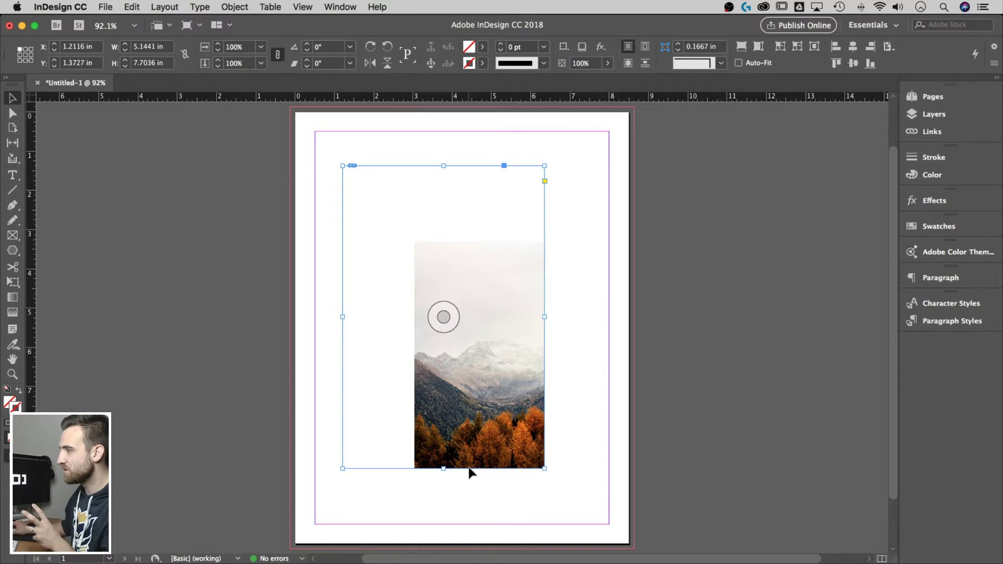
left_click_drag(443, 316, 378, 249)
key("super+z")
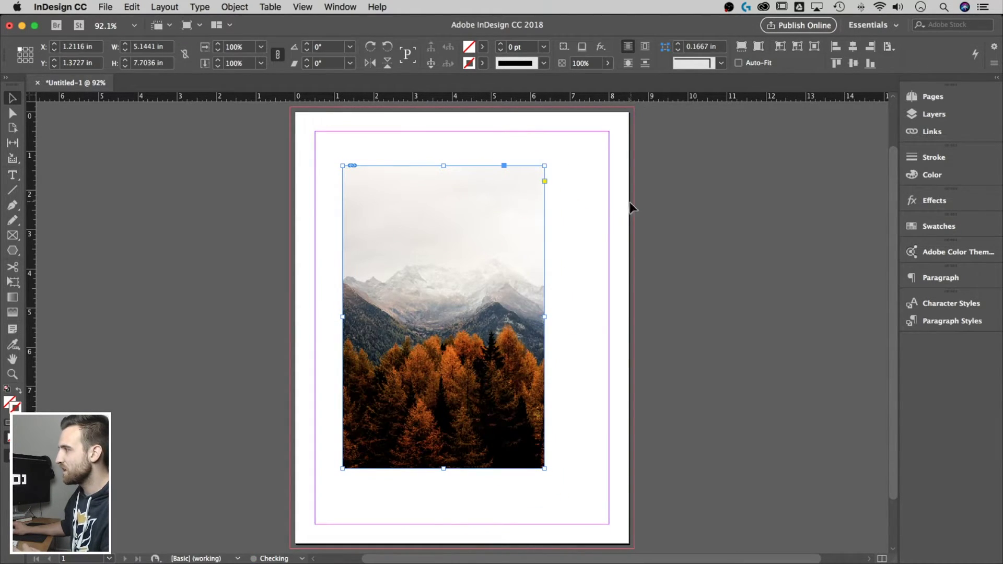
Drag the frame's bottom edge up, cropping it to 5.1441 × 5.5873 in.
left_click(569, 264)
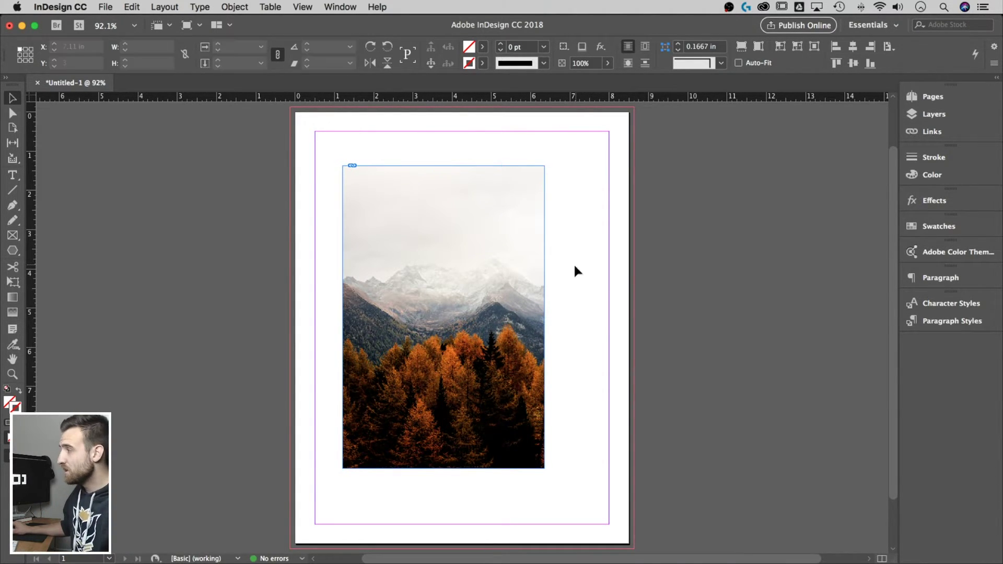
left_click(445, 391)
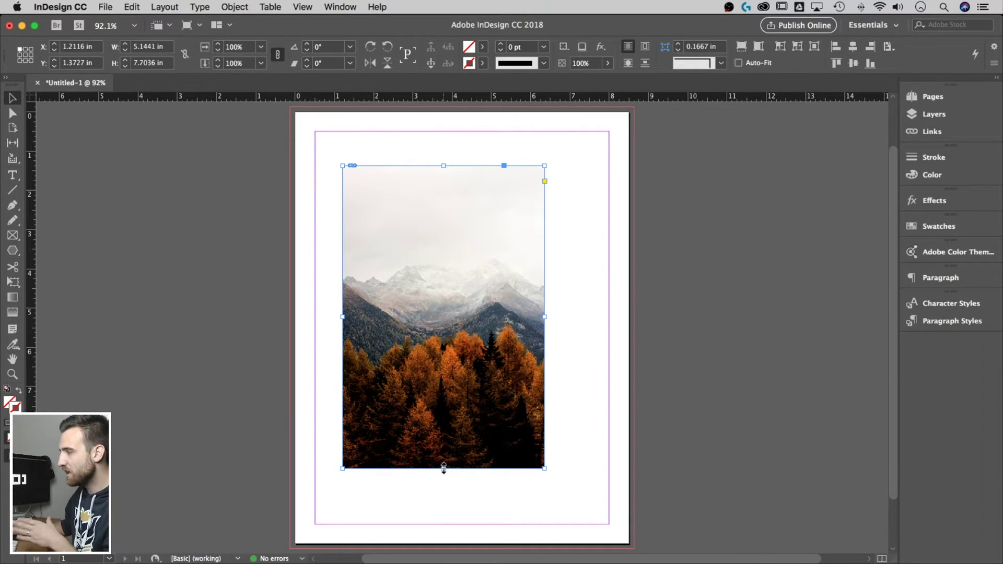
left_click_drag(443, 468, 444, 385)
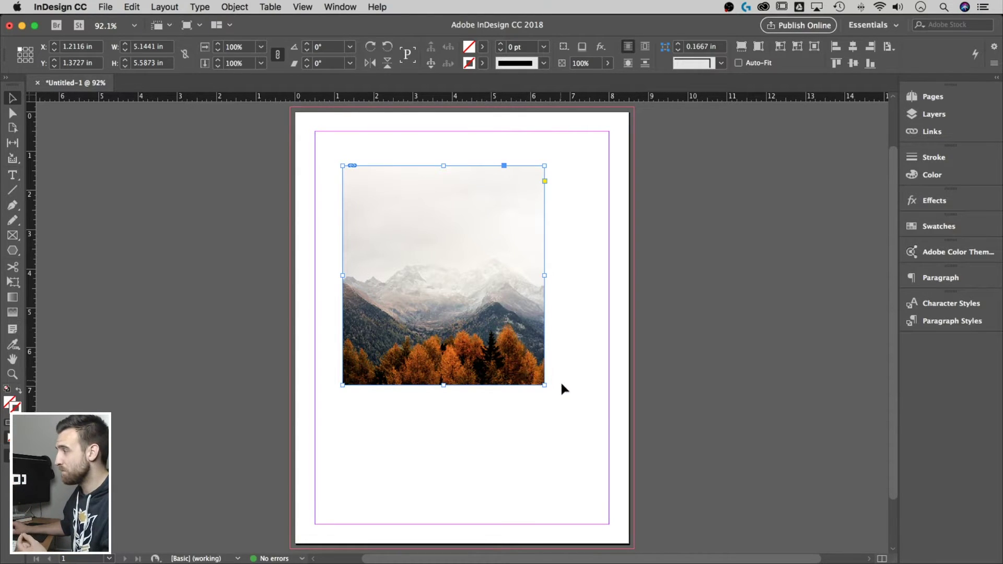
left_click(571, 321)
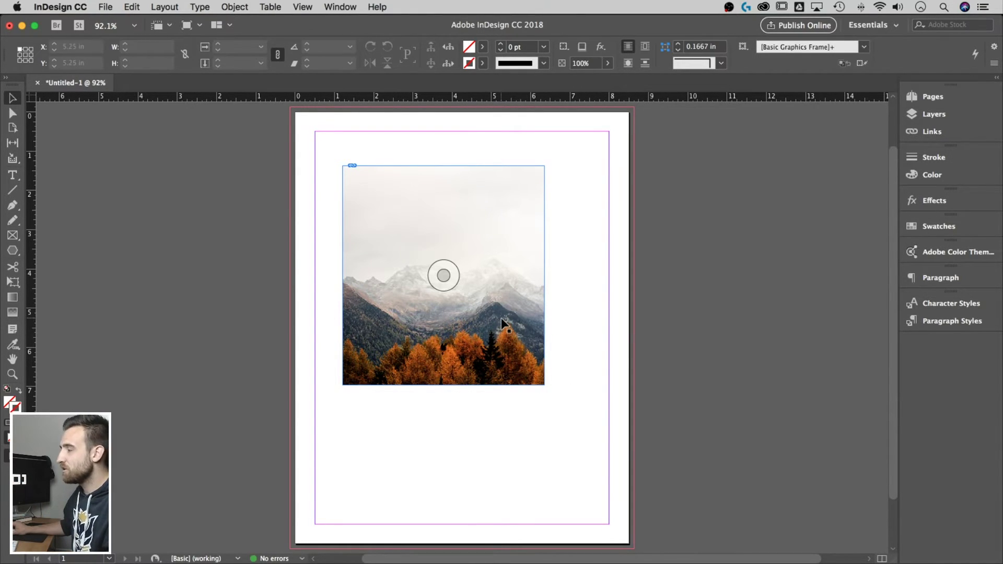
Resize the frame to 8.75 × 4.825 in, spanning the bleed from Y 6.3 in downward.
left_click_drag(501, 318, 454, 397)
left_click_drag(499, 354, 633, 354)
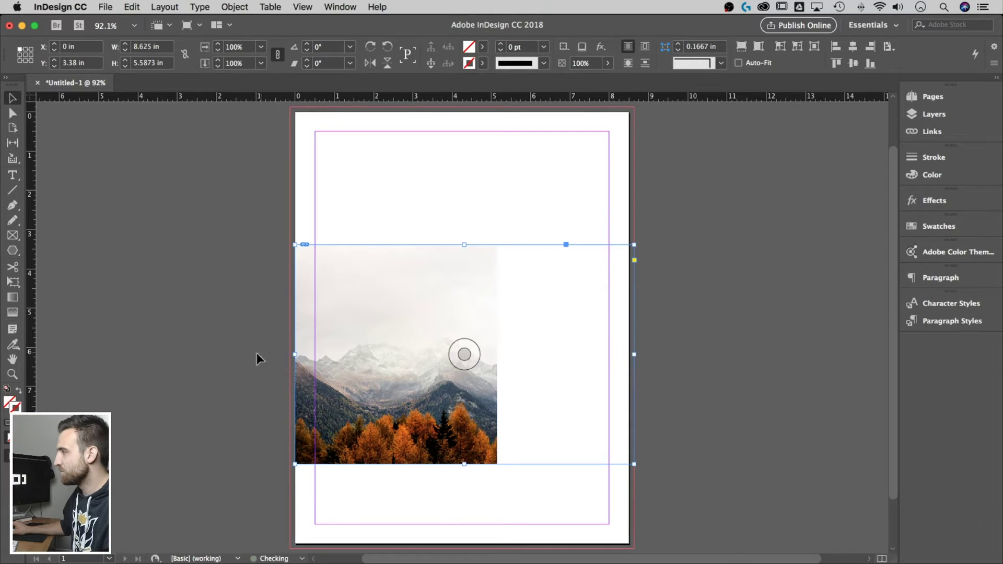
left_click_drag(295, 354, 290, 354)
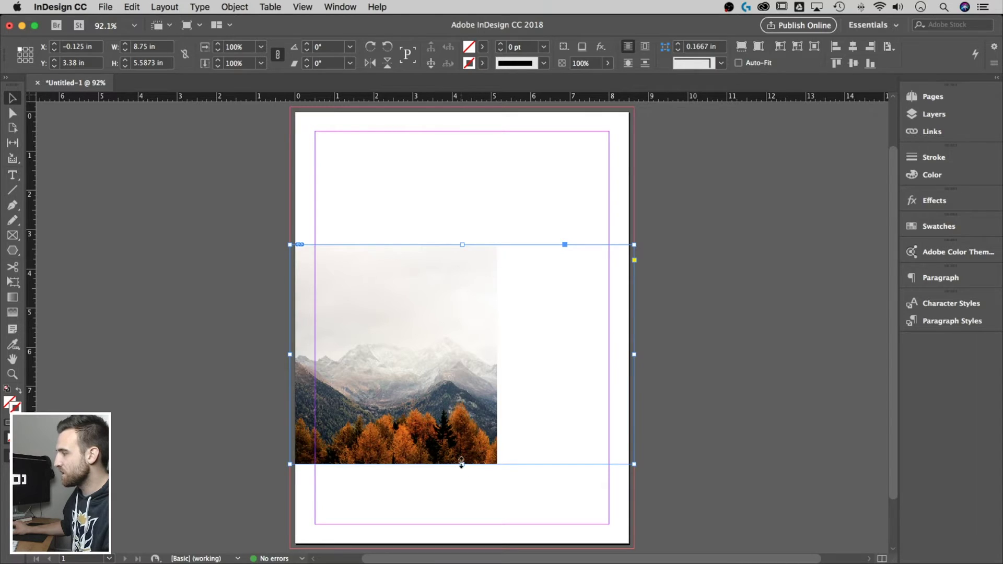
left_click_drag(461, 463, 451, 547)
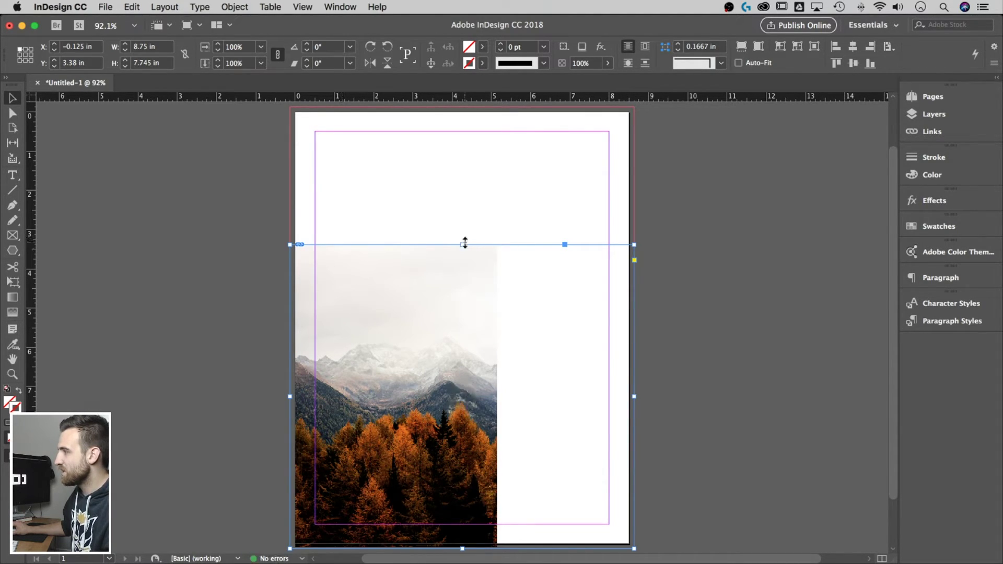
left_click_drag(464, 243, 468, 359)
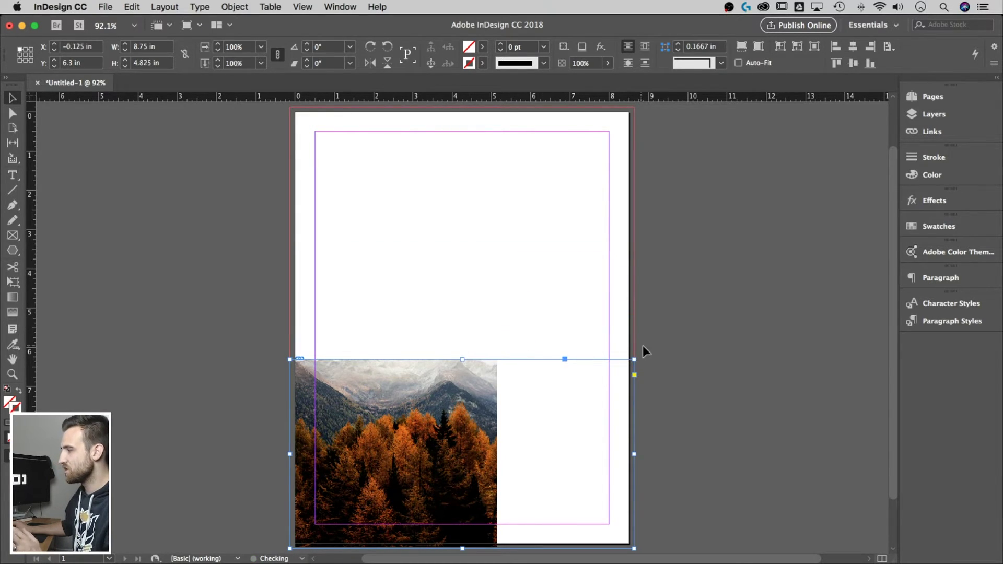
Scale the image content to 8.625 × 12.9163 in and shift it to Y −2.78 in.
left_click(462, 454)
left_click_drag(461, 454, 459, 516)
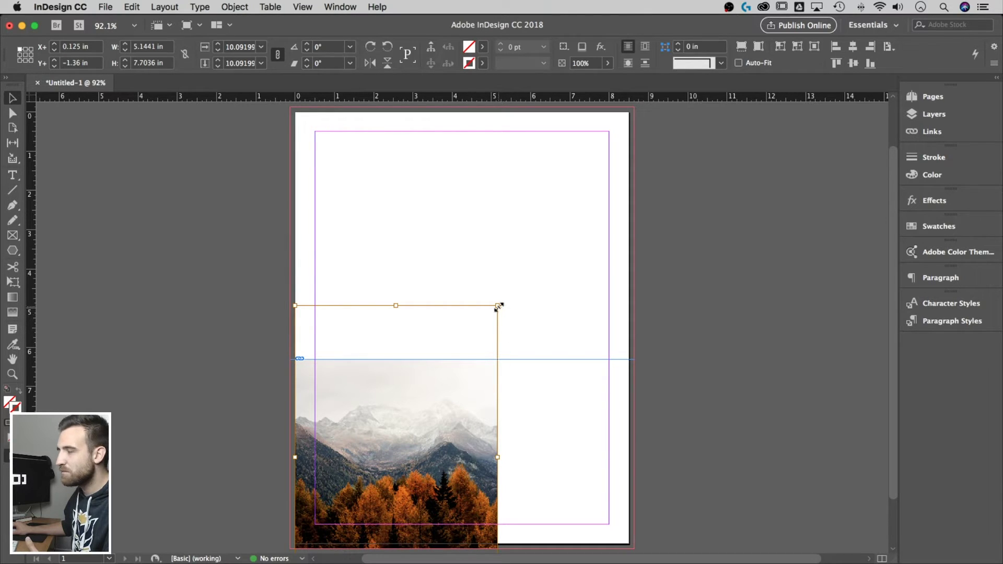
left_click_drag(499, 305, 634, 207)
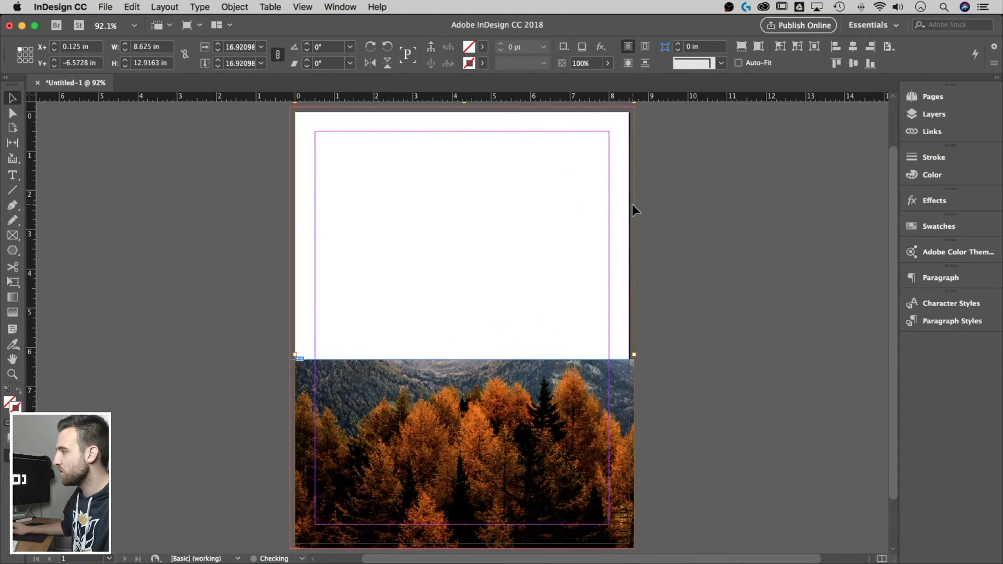
left_click_drag(462, 453, 462, 509)
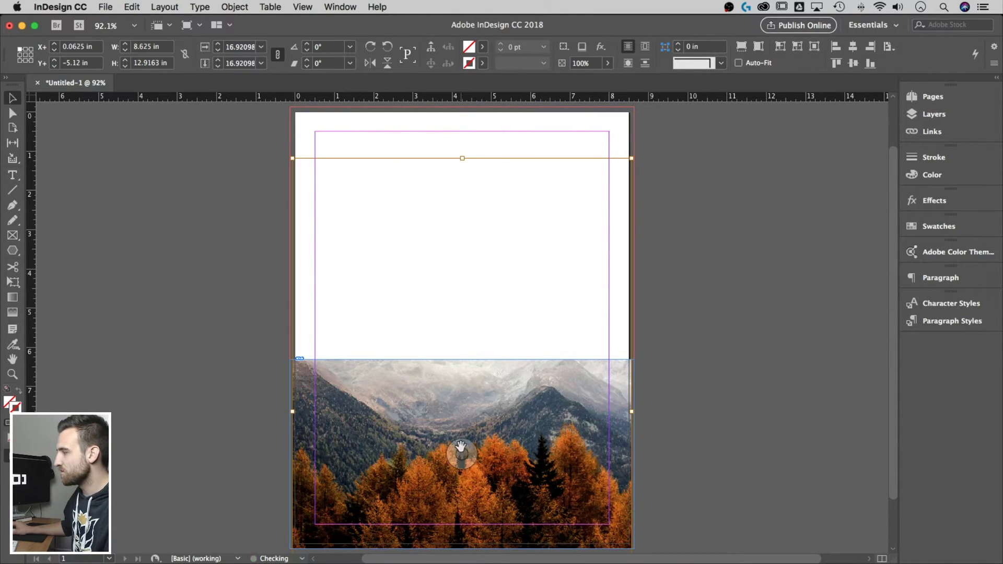
left_click_drag(463, 448, 463, 511)
mouse_move(461, 452)
left_mouse_down()
mouse_move(463, 473)
mouse_move(471, 469)
left_mouse_up()
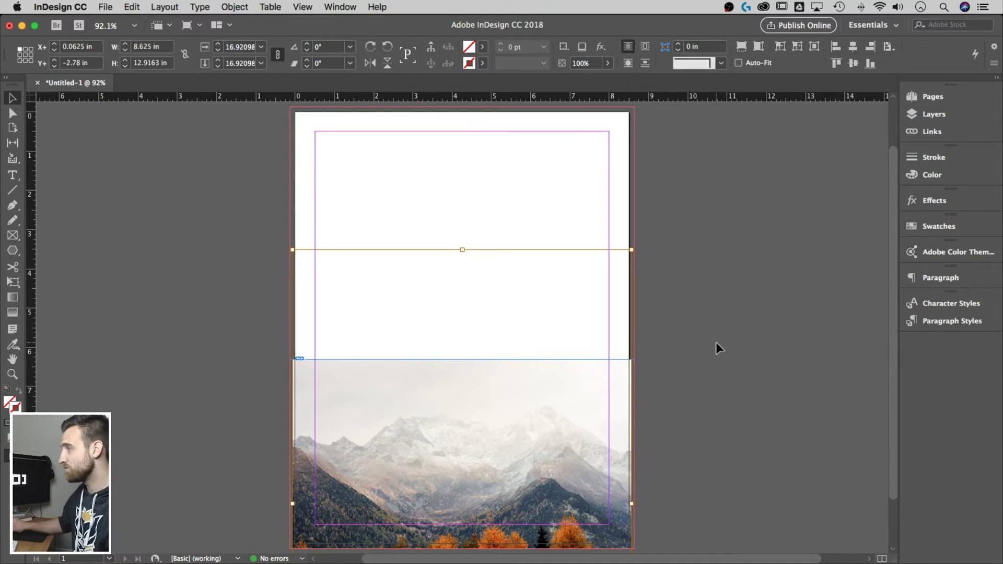
left_click(715, 343)
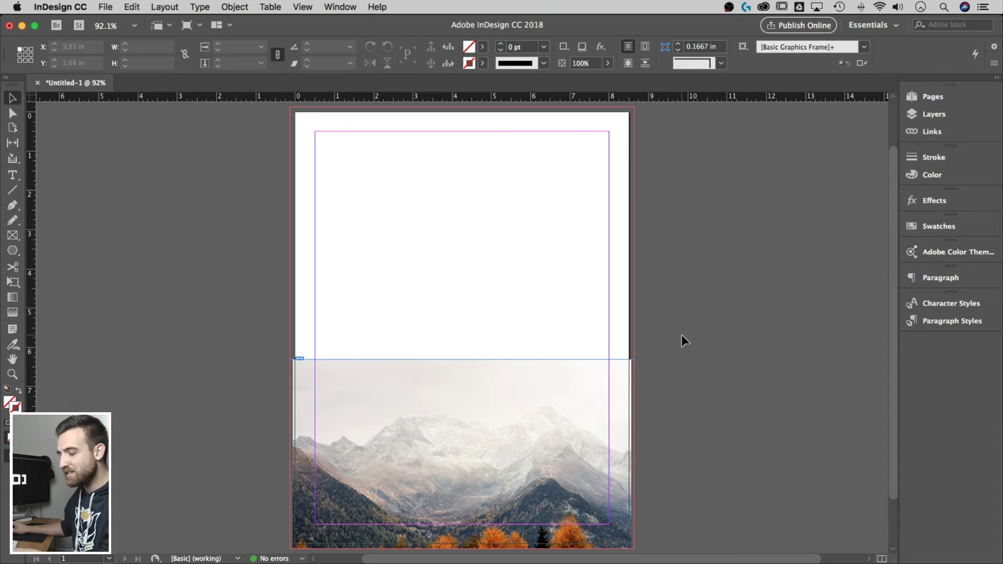
Check the Preview view, then lower the frame's top to Y 8.04 in, making it 8.75 × 3.085 in.
key("w")
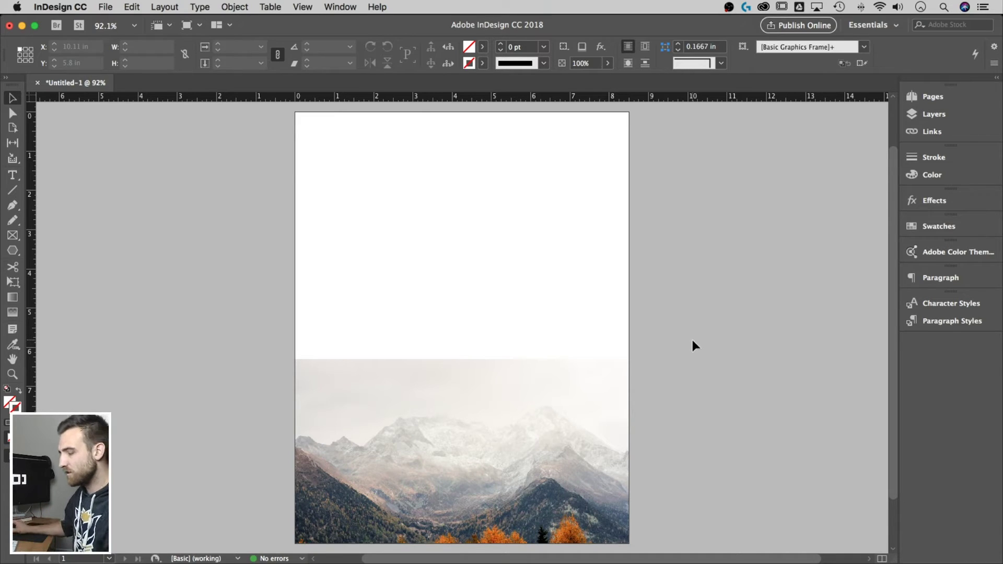
key("w")
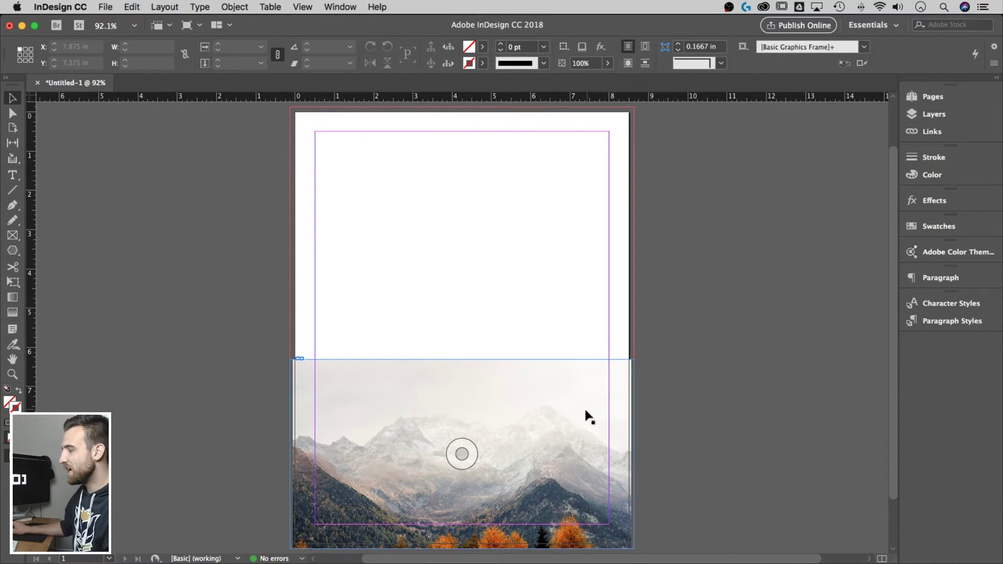
left_click(579, 392)
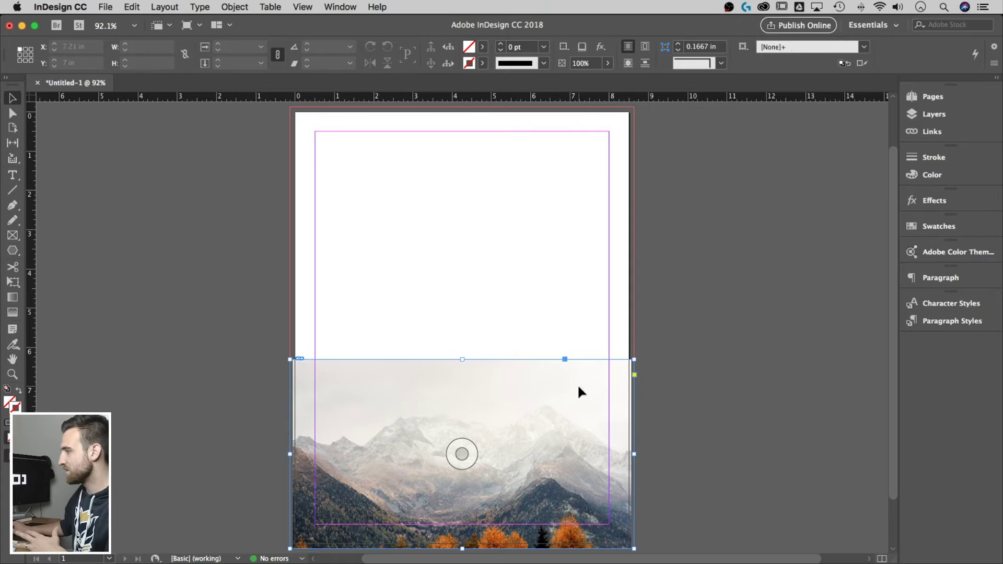
left_click_drag(462, 359, 463, 428)
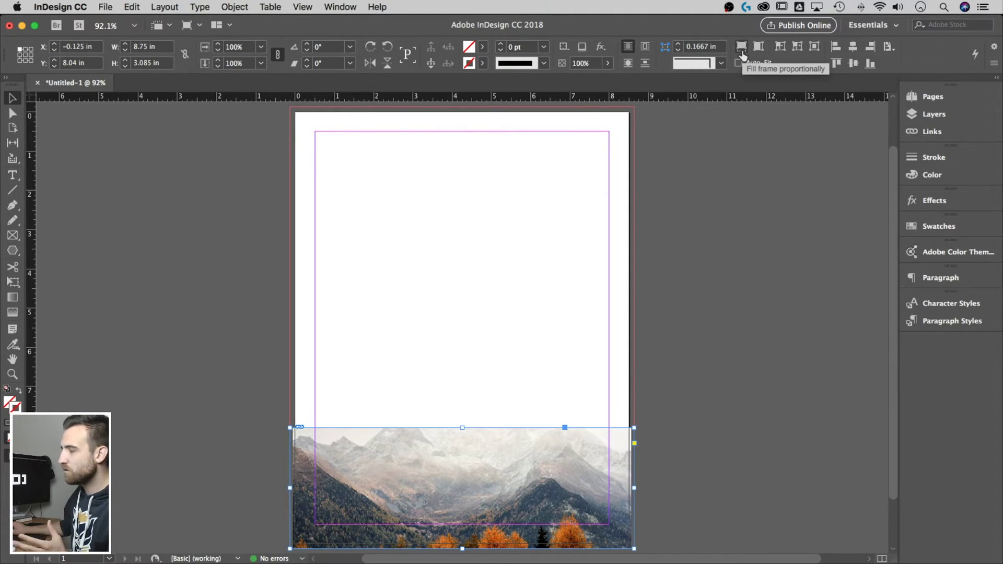
right_click(535, 450)
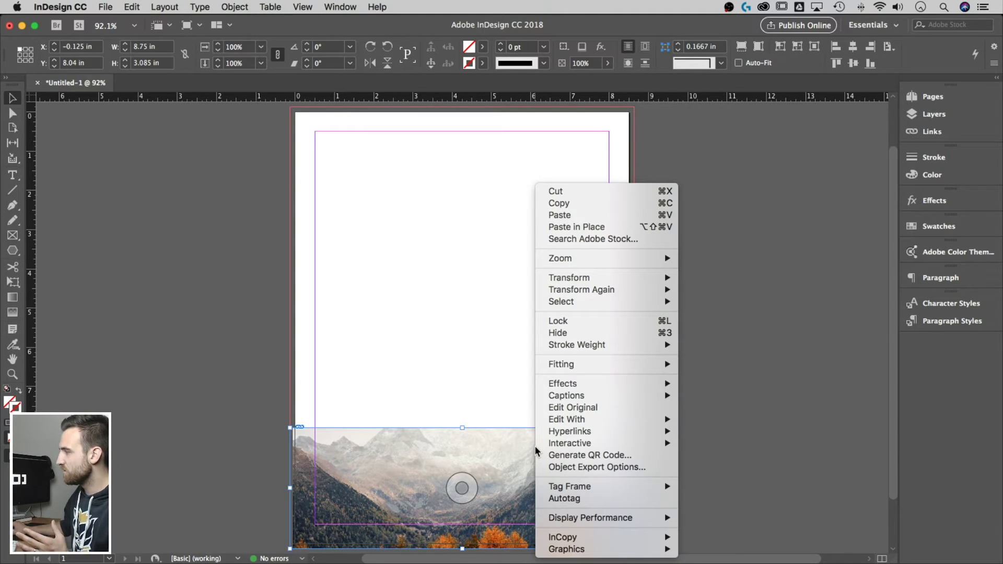
left_click(513, 433)
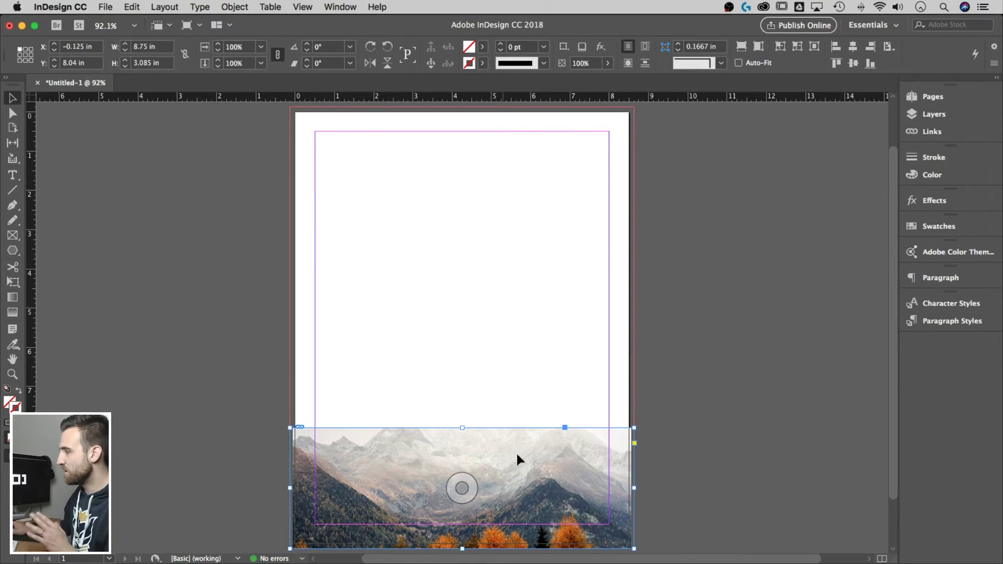
right_click(530, 440)
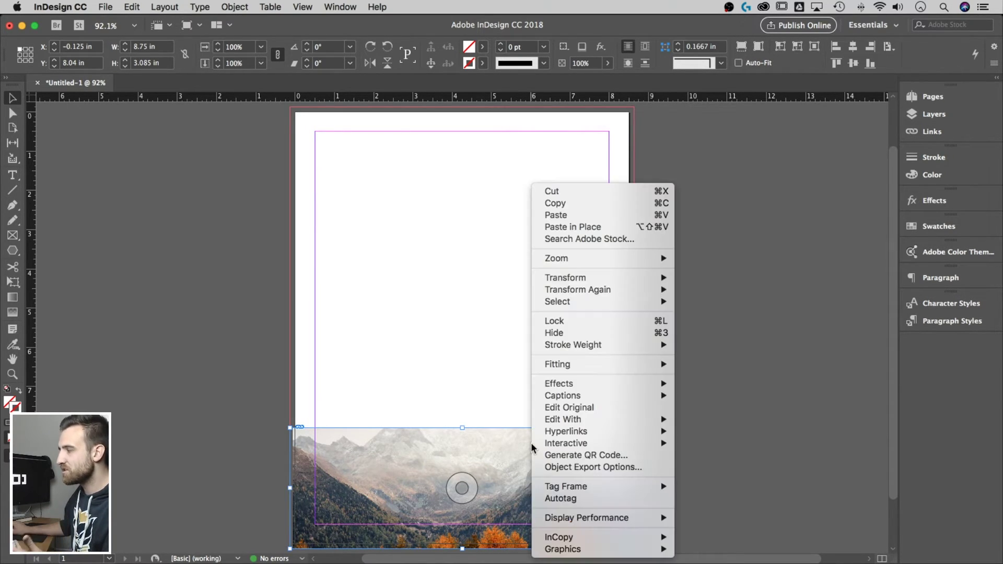
mouse_move(558, 366)
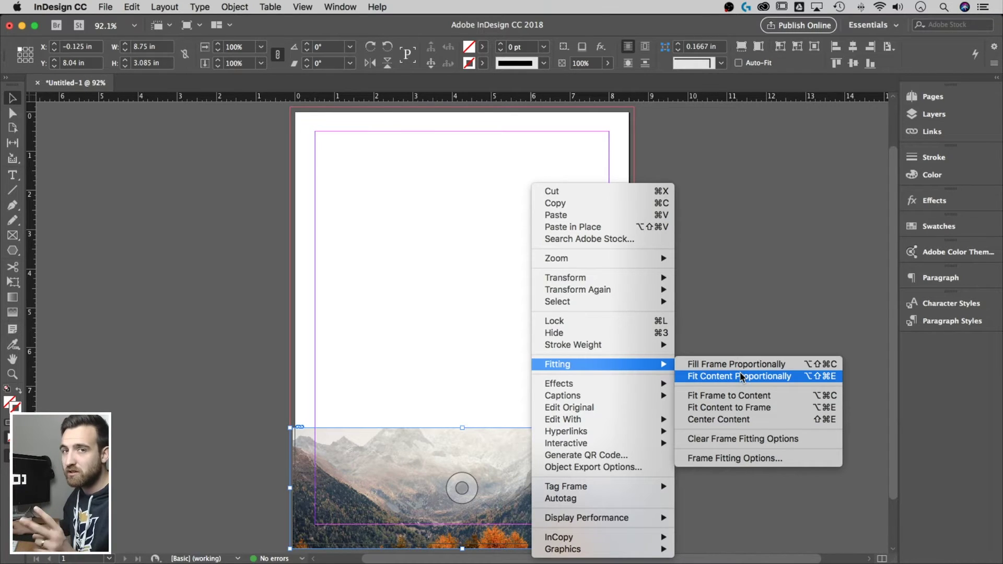
left_click(741, 409)
left_click(463, 493)
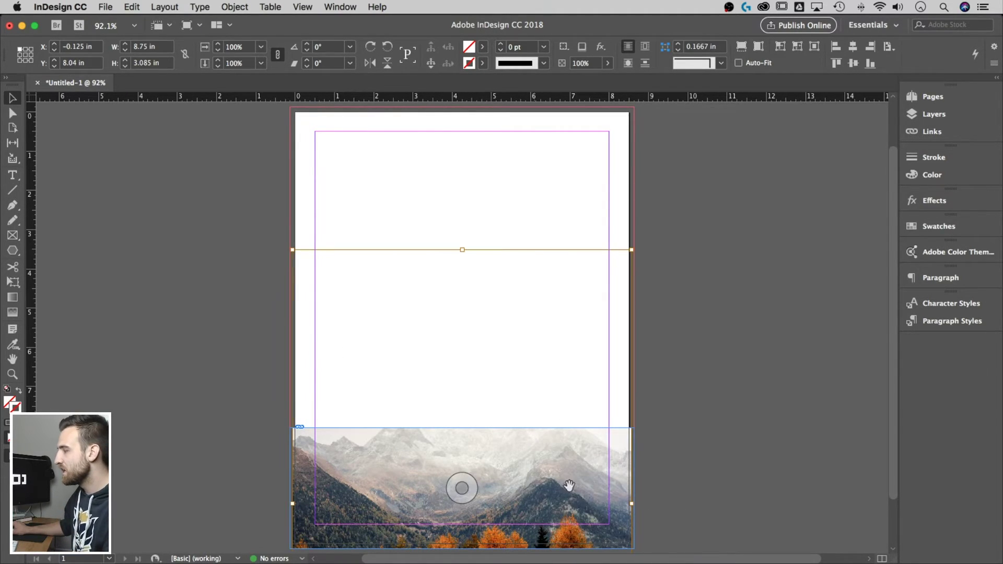
Shrink the mountain photo inside its frame and shift it up so trees and mountains show.
left_click_drag(631, 250, 405, 420)
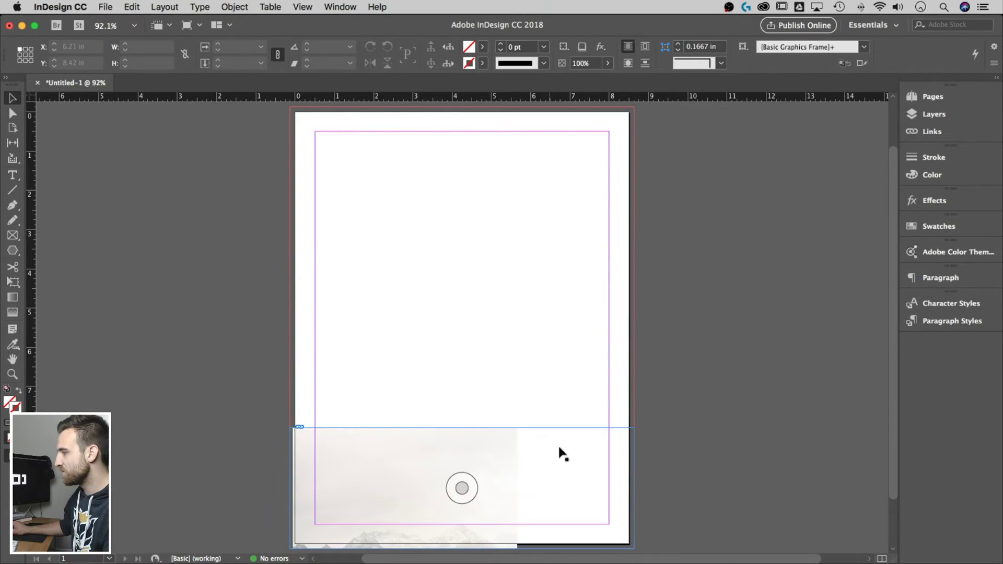
left_click_drag(462, 487, 465, 390)
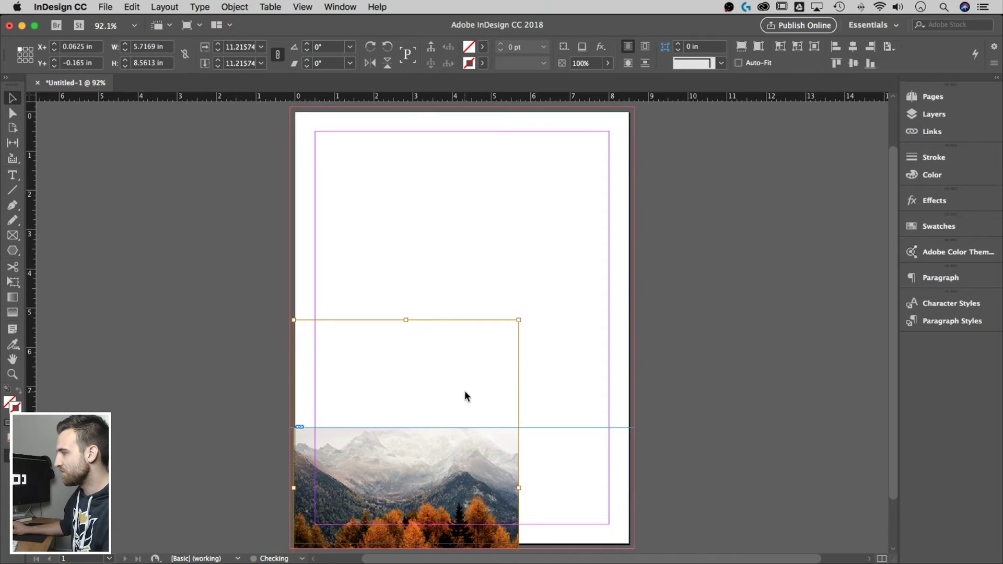
left_click(530, 497)
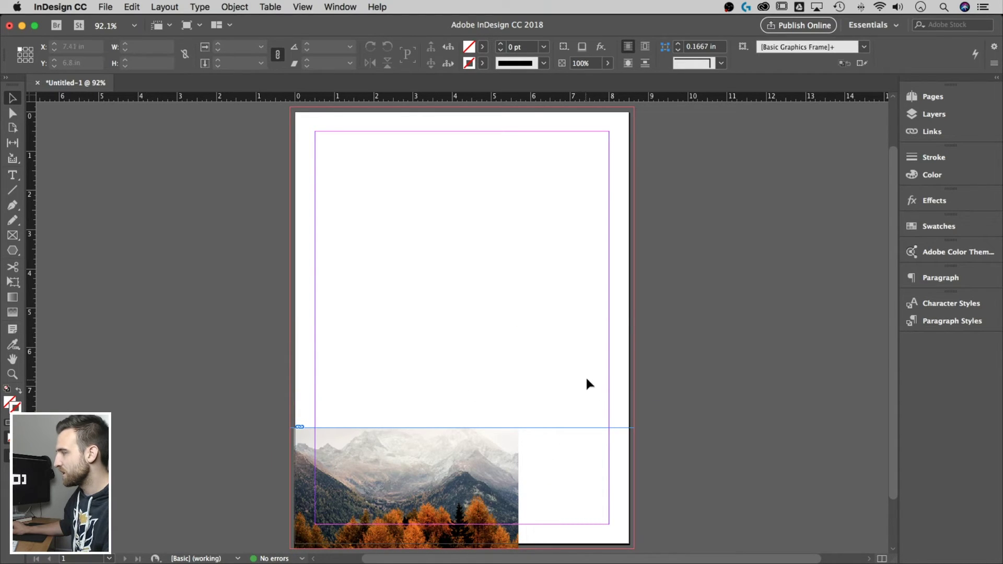
Fit the photo to the bottom strip frame with Fill Frame Proportionally.
left_click_drag(584, 380, 524, 441)
right_click(537, 434)
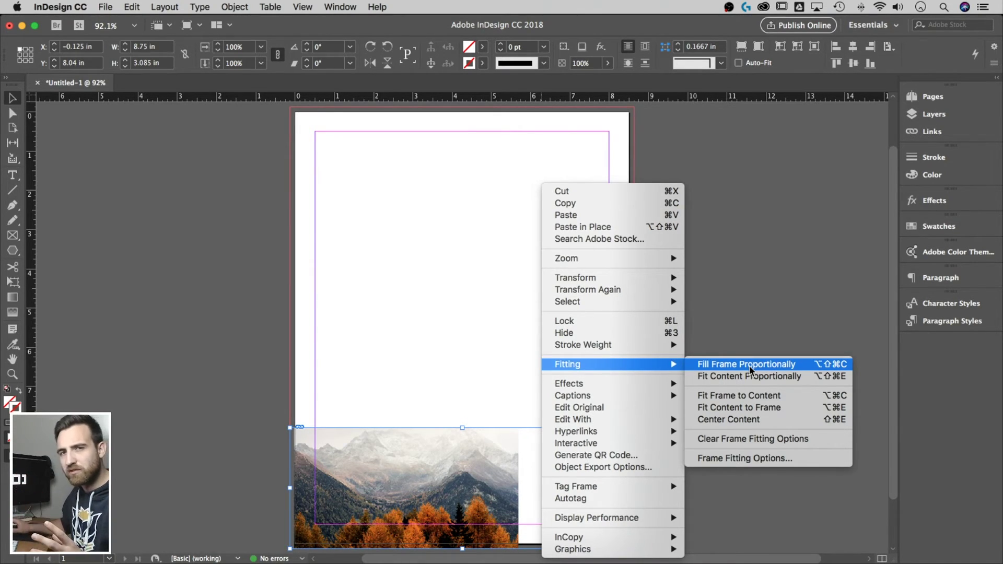
left_click(748, 366)
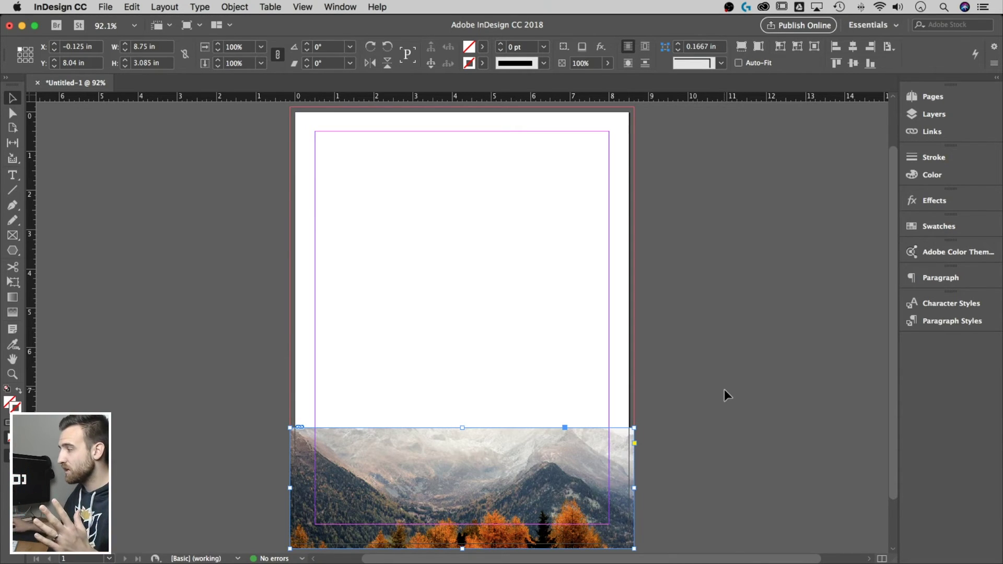
Center the photo, move it to Y −2.5501 in to show the snowy peaks, then preview.
right_click(523, 447)
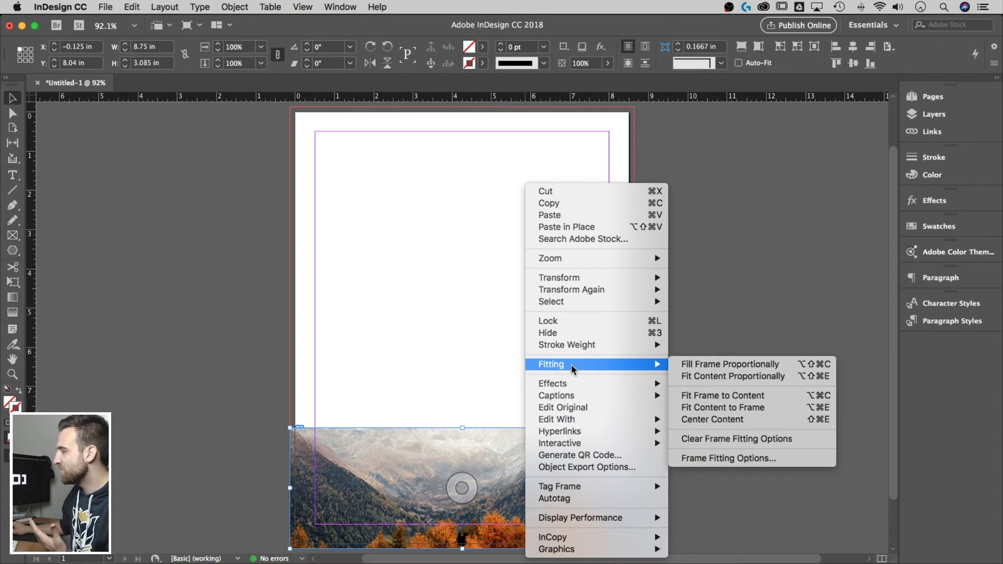
left_click(689, 418)
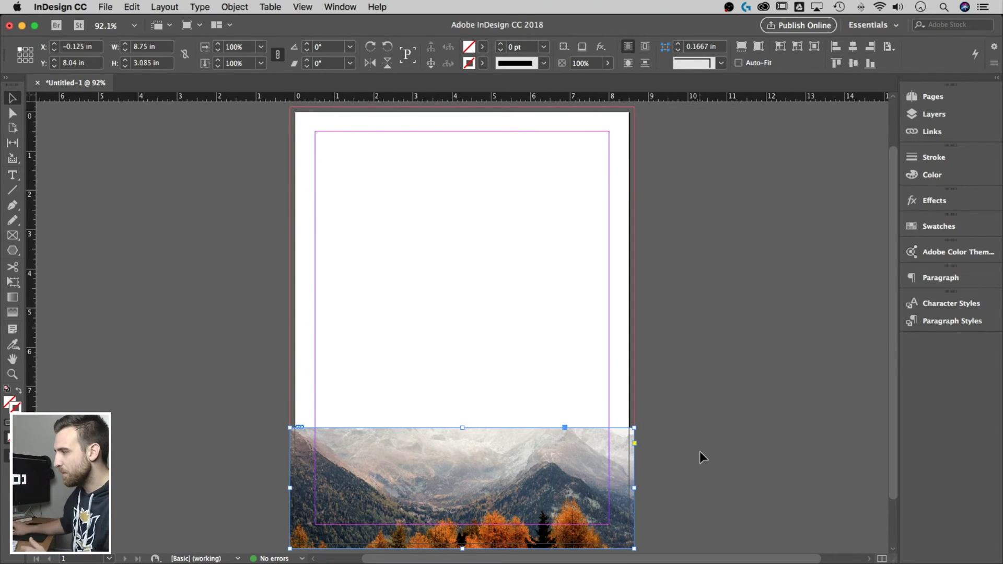
mouse_move(459, 487)
left_click_drag(461, 488, 465, 533)
left_click_drag(497, 458, 500, 491)
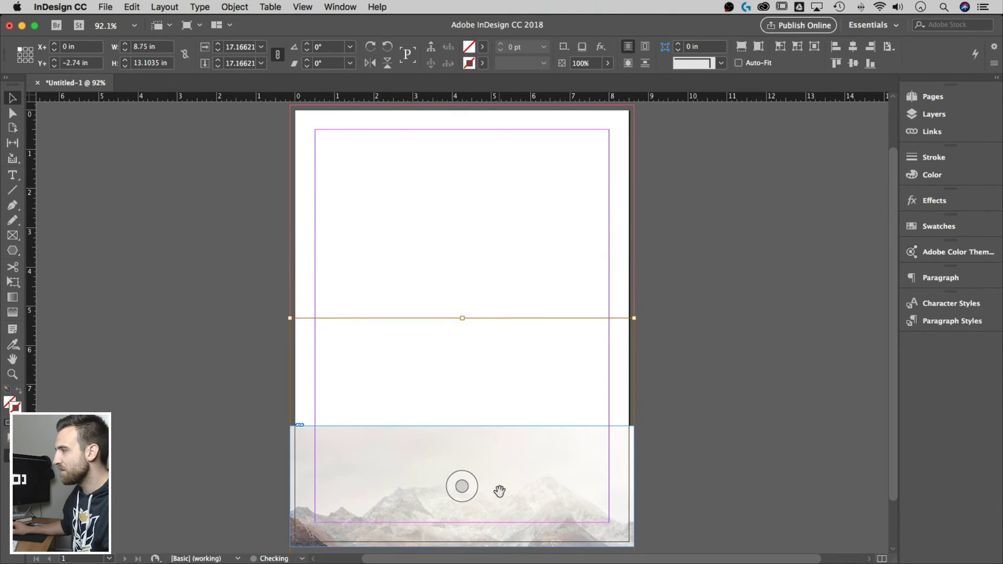
mouse_move(517, 449)
left_mouse_down()
mouse_move(517, 495)
mouse_move(533, 449)
left_mouse_up()
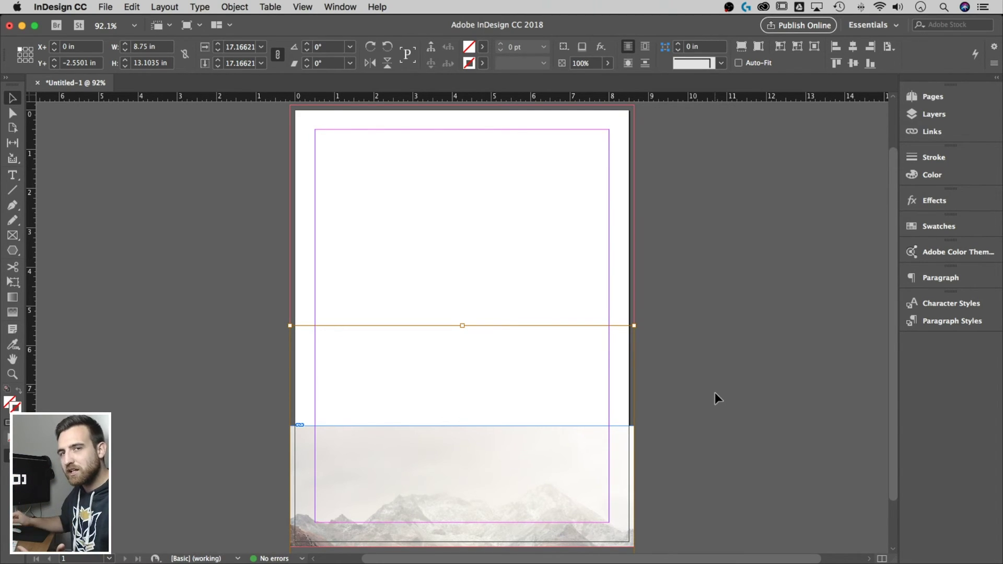
left_click(729, 365)
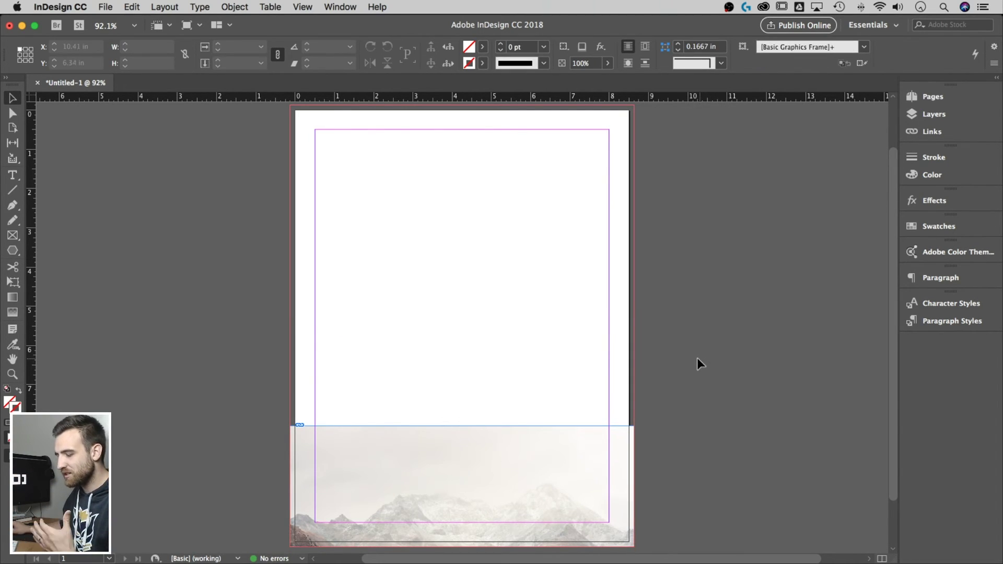
key("w")
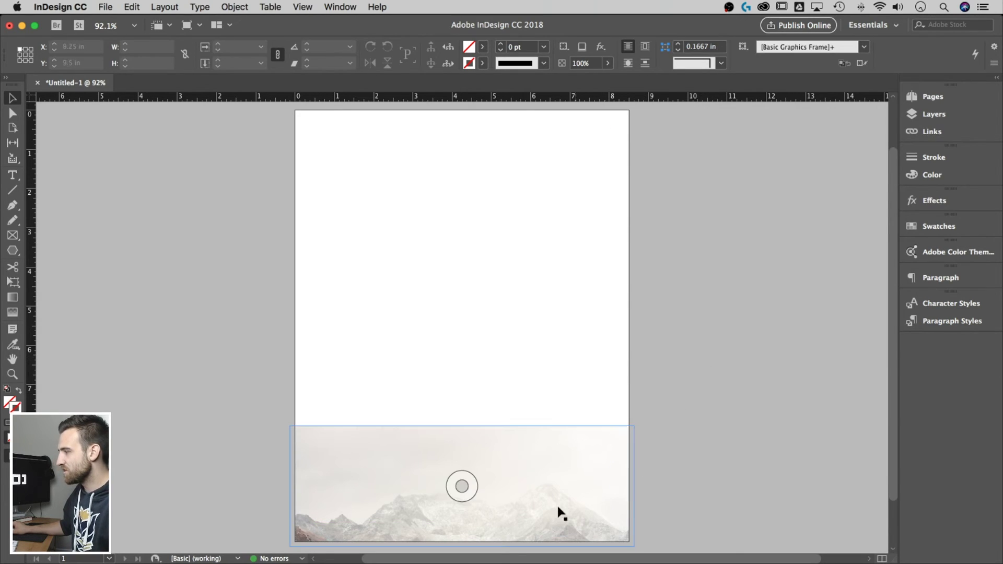
Raise the photo frame's top edge to about mid-page, revealing peaks above autumn trees.
left_click(461, 425)
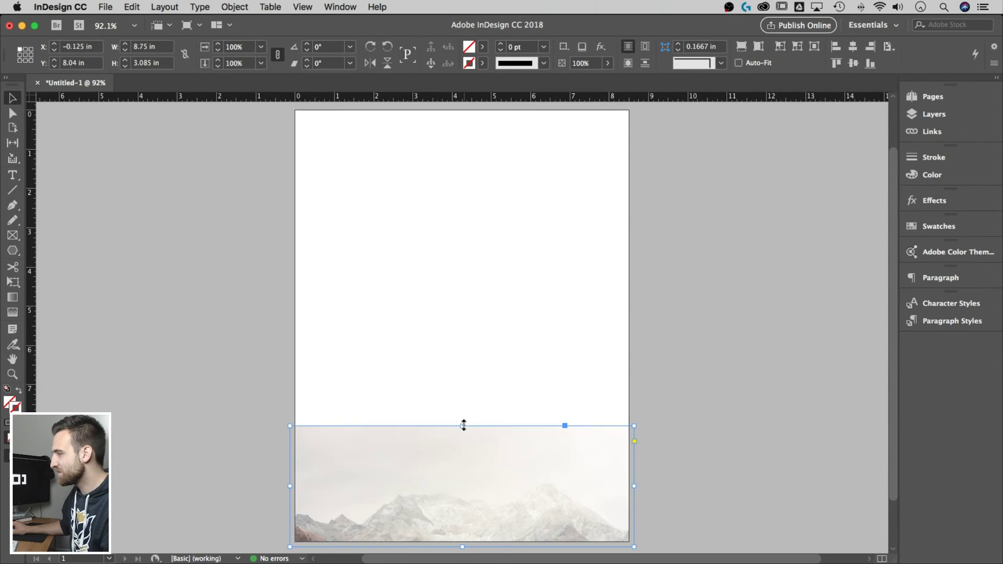
left_click_drag(461, 426, 467, 293)
left_click(951, 320)
left_click(682, 264)
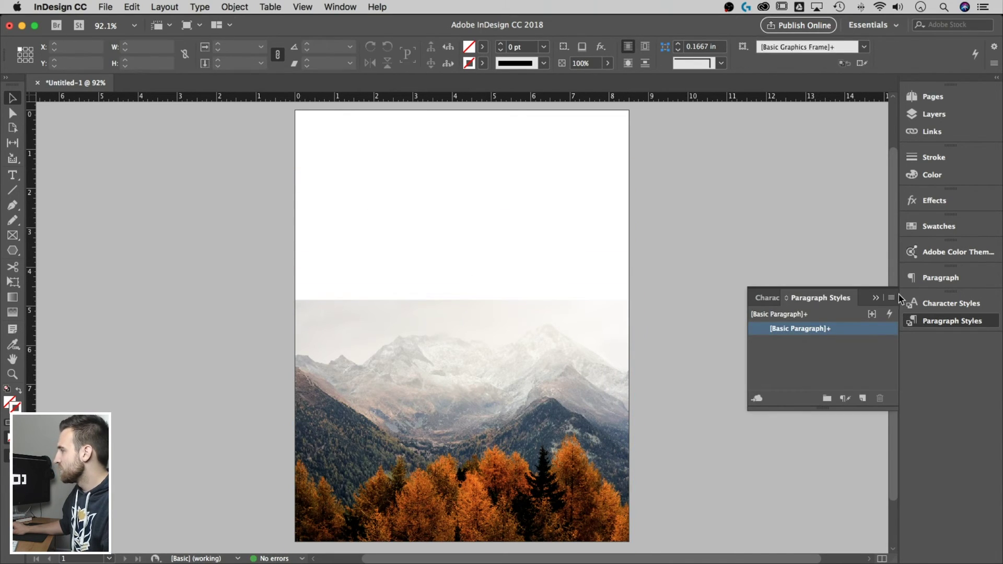
left_click(848, 280)
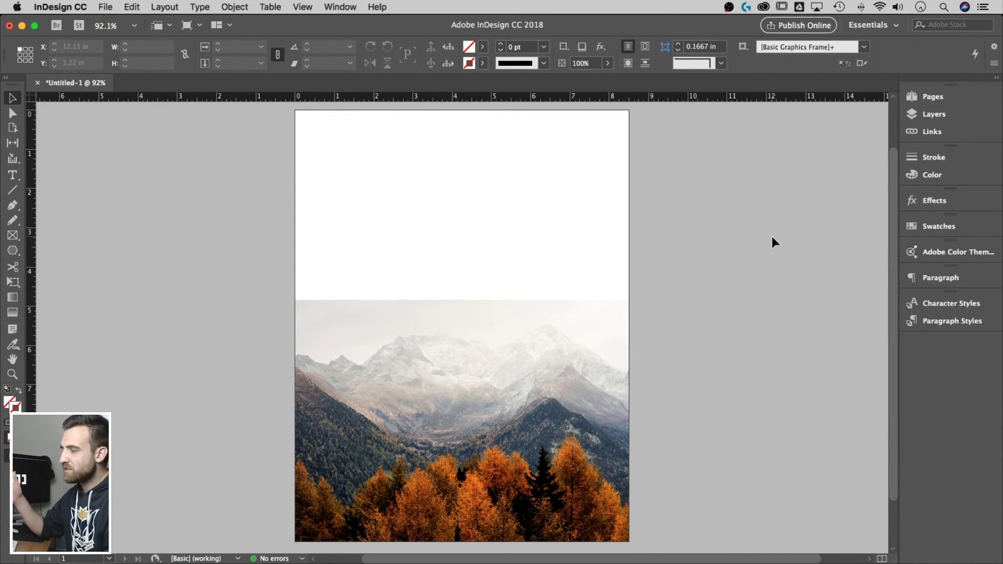